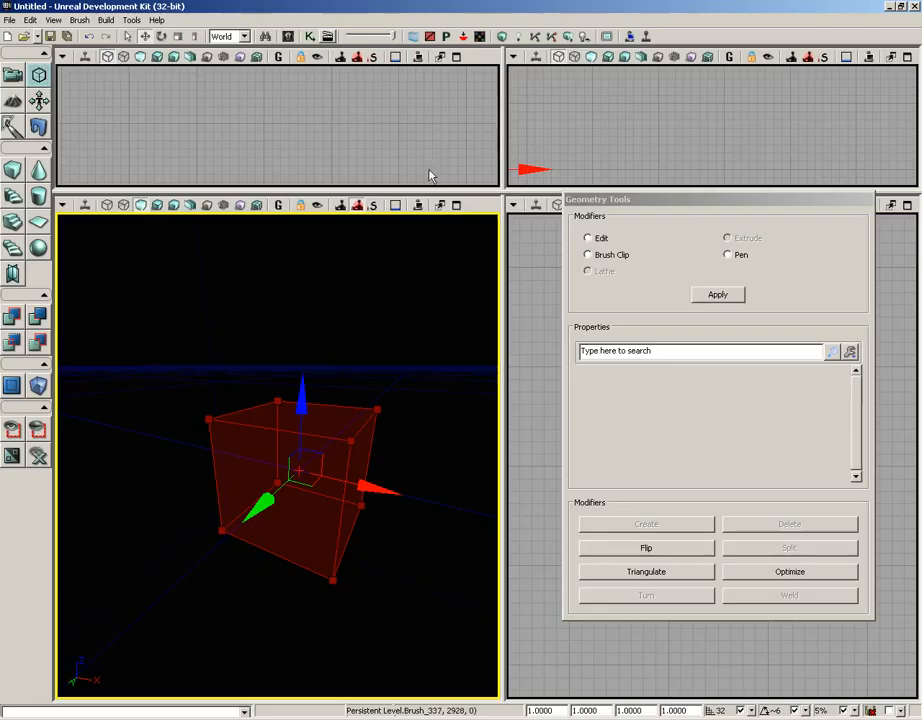
Step: Activate the Pen modifier with Auto Extrude off and Create Brush Shape on for drawing in the side view
left_click_drag(669, 200, 219, 212)
left_click(650, 379)
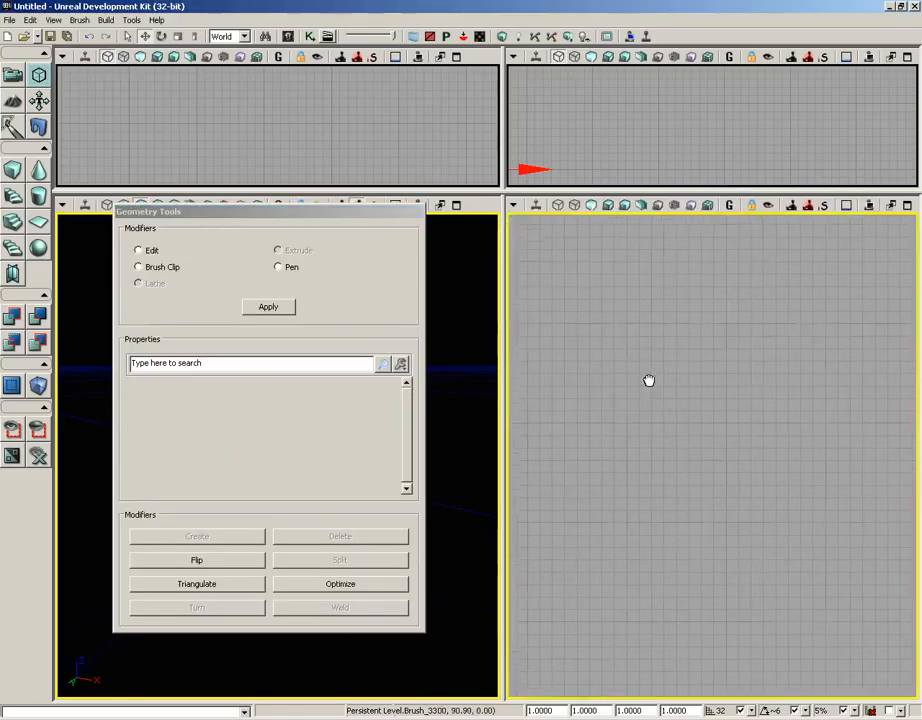
left_click(280, 268)
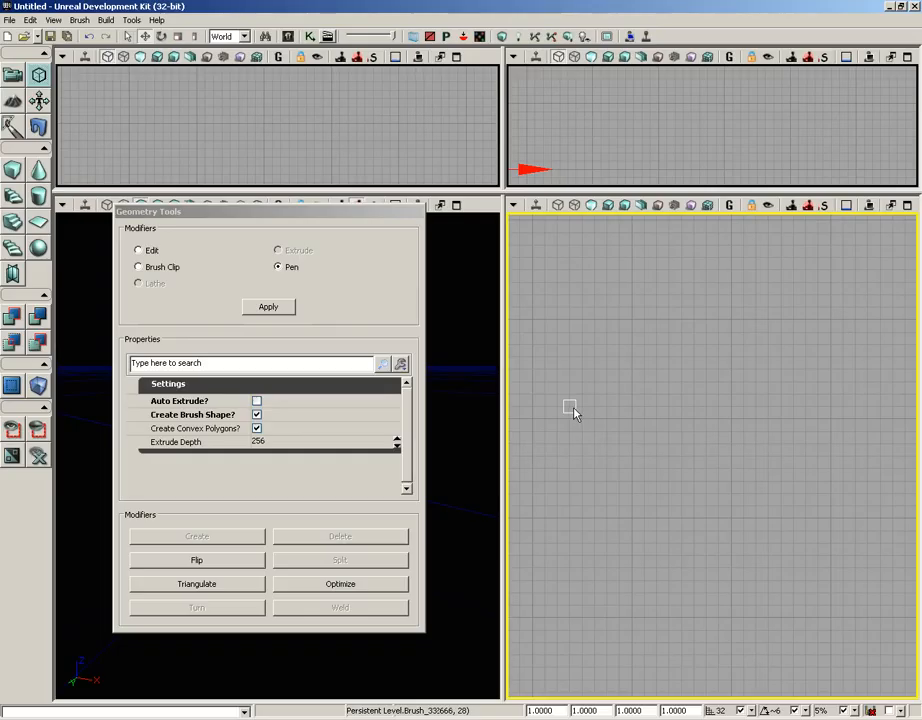
Step: Draw a closed eight-point profile in the side view: a long flat base with a raised, sloped-sided curb at each end
left_click(527, 508)
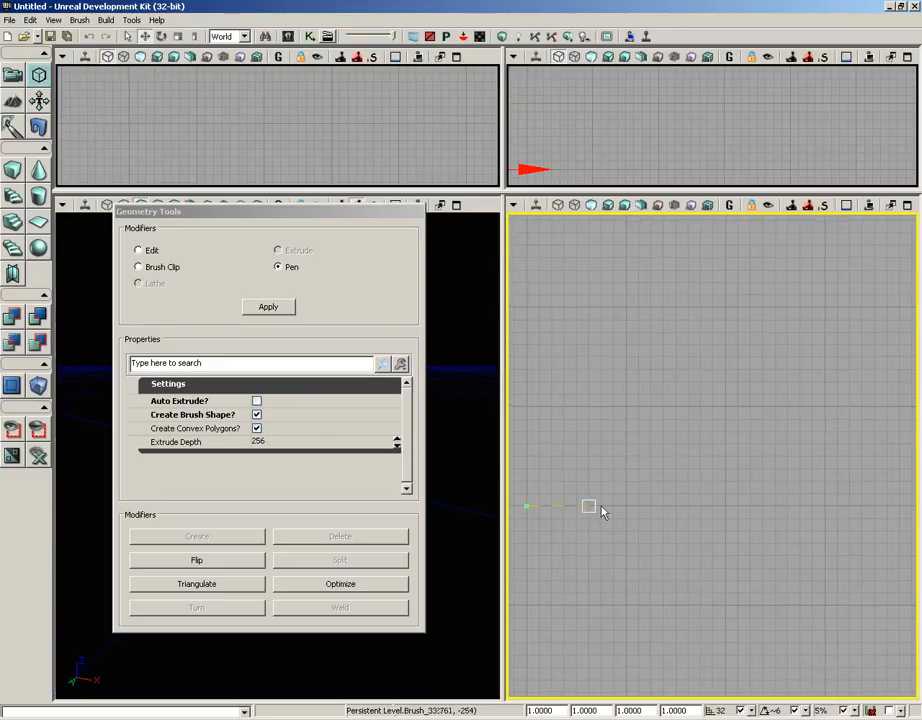
left_click(825, 508)
left_click(825, 470)
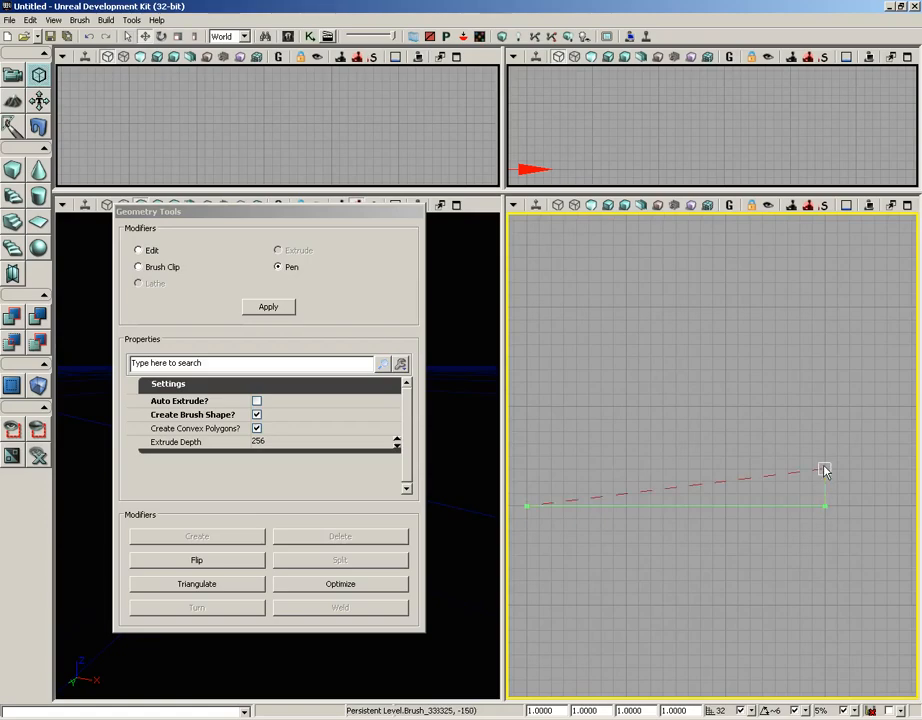
left_click(800, 470)
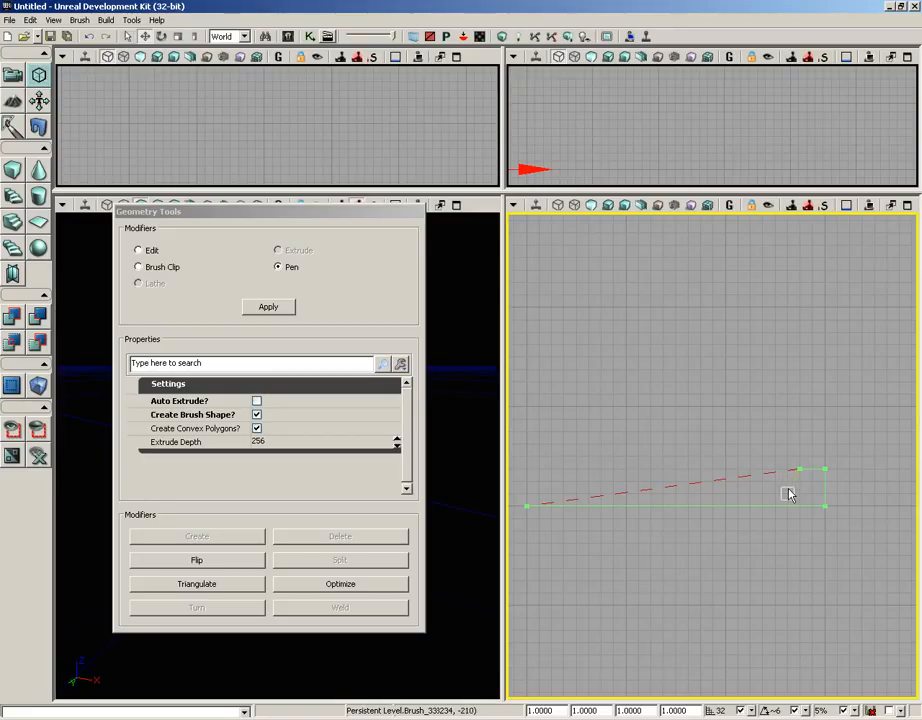
left_click(789, 494)
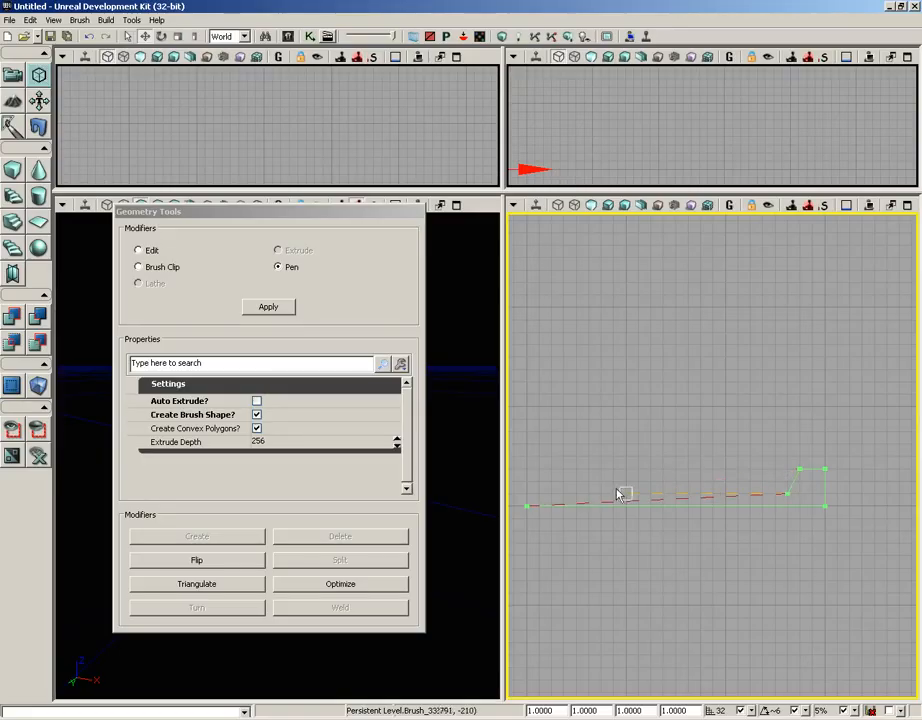
left_click(564, 494)
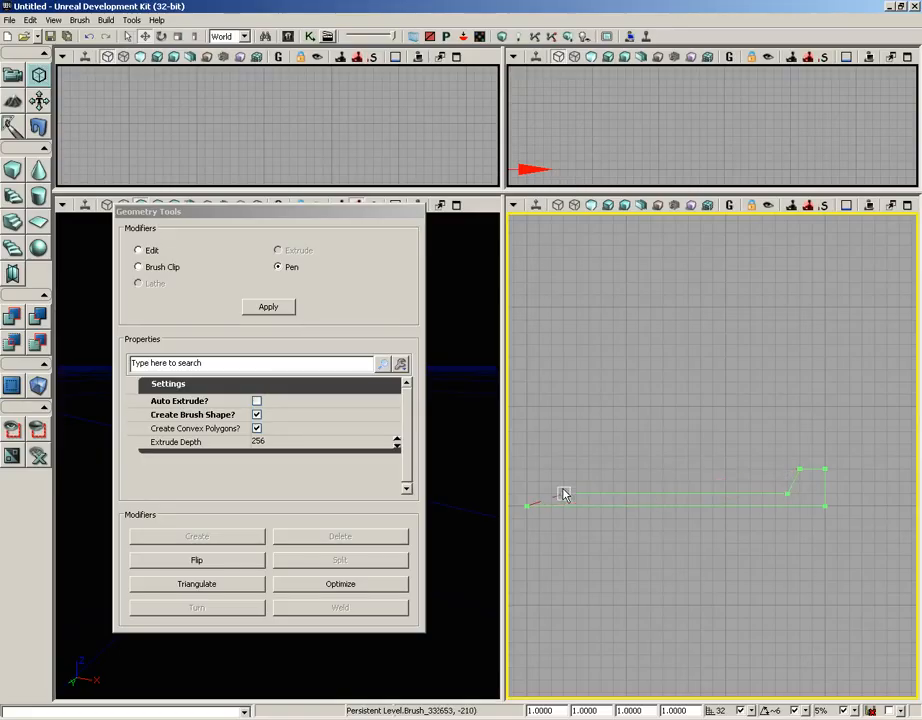
left_click(551, 469)
left_click(526, 469)
left_click(527, 506)
right_click_drag(708, 579, 757, 599)
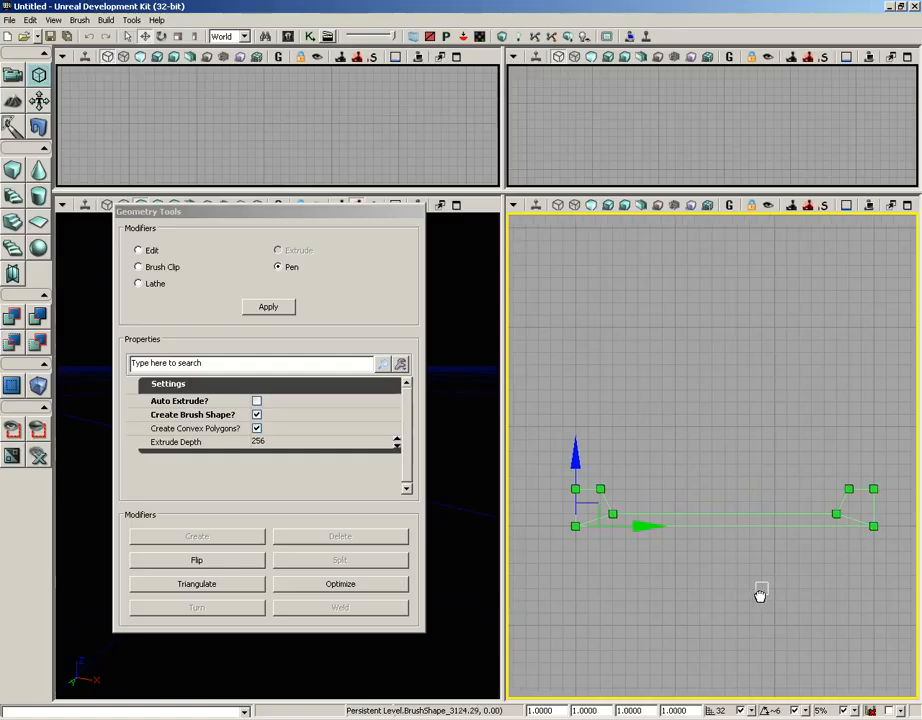
Step: Switch the profile shape to the Lathe modifier, keeping Segments at 4 and Total Segments at 16
left_click_drag(305, 217, 762, 228)
mouse_move(331, 512)
left_mouse_down()
mouse_move(502, 622)
mouse_move(497, 697)
mouse_move(115, 704)
mouse_move(58, 218)
mouse_move(487, 219)
mouse_move(457, 214)
mouse_move(428, 229)
mouse_move(410, 344)
mouse_move(355, 291)
mouse_move(385, 294)
mouse_move(333, 486)
mouse_move(327, 475)
mouse_move(319, 503)
left_mouse_up()
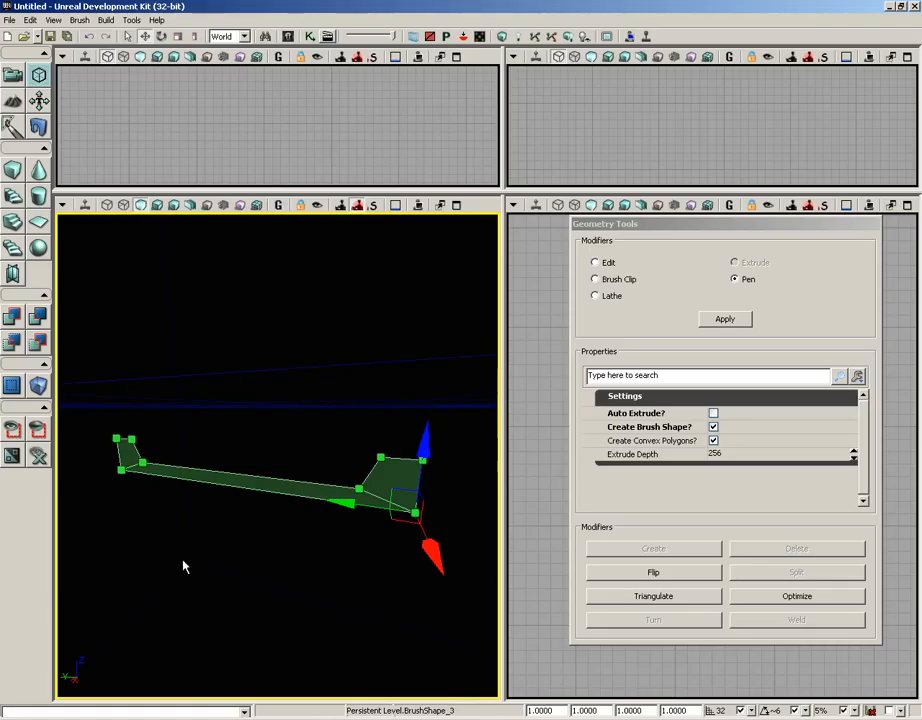
left_click(596, 296)
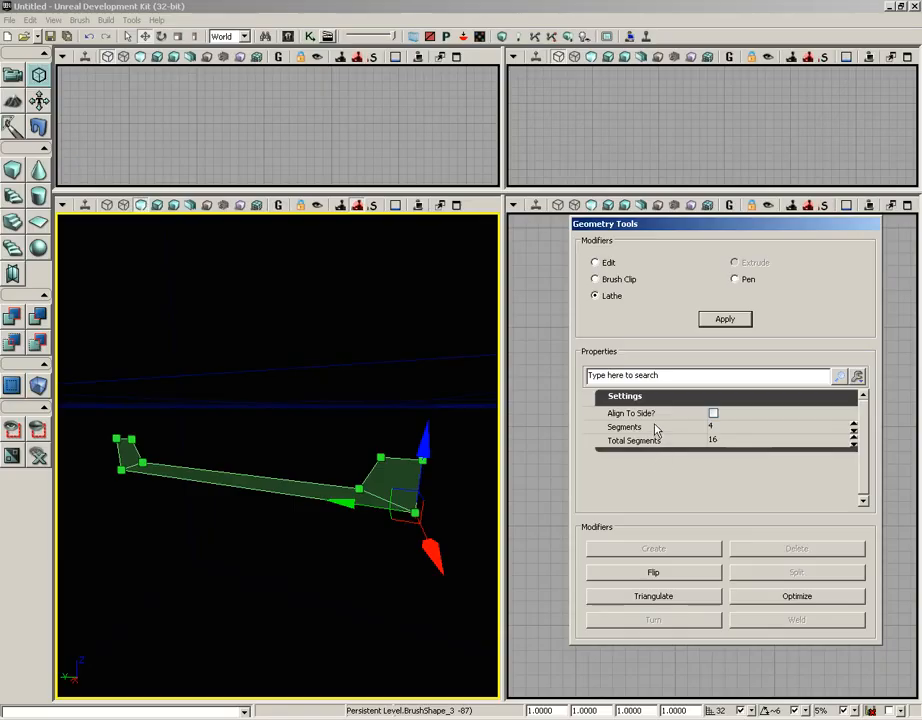
left_click(709, 427)
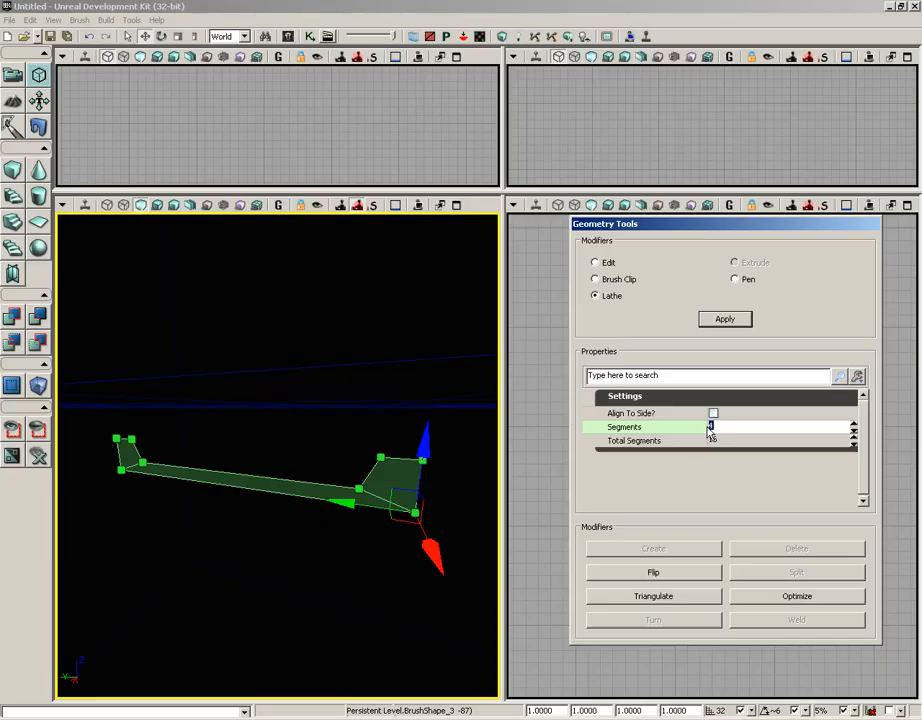
left_click(705, 440)
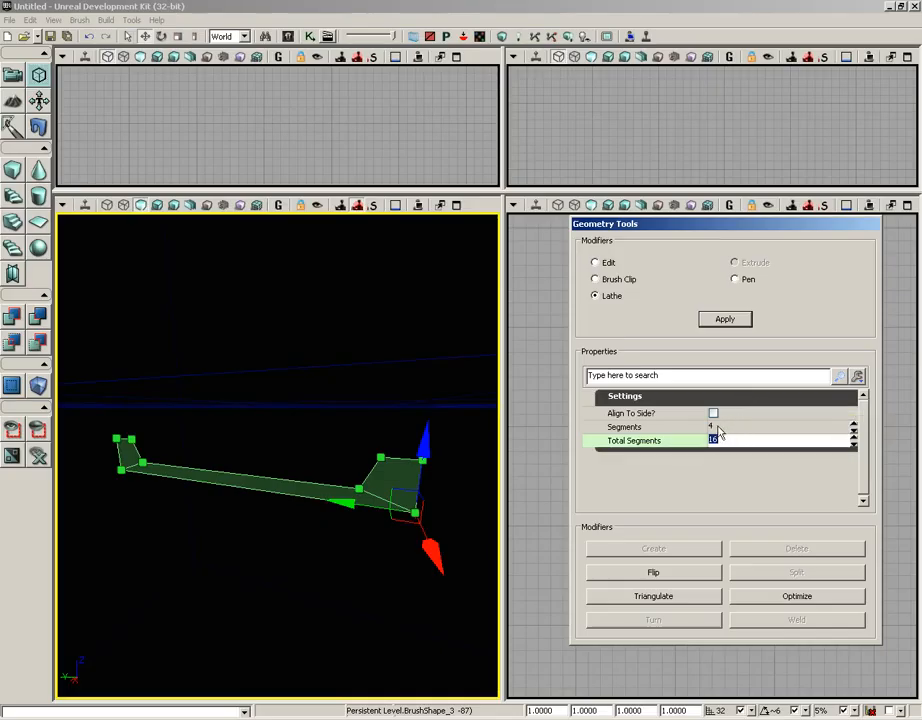
left_click(717, 428)
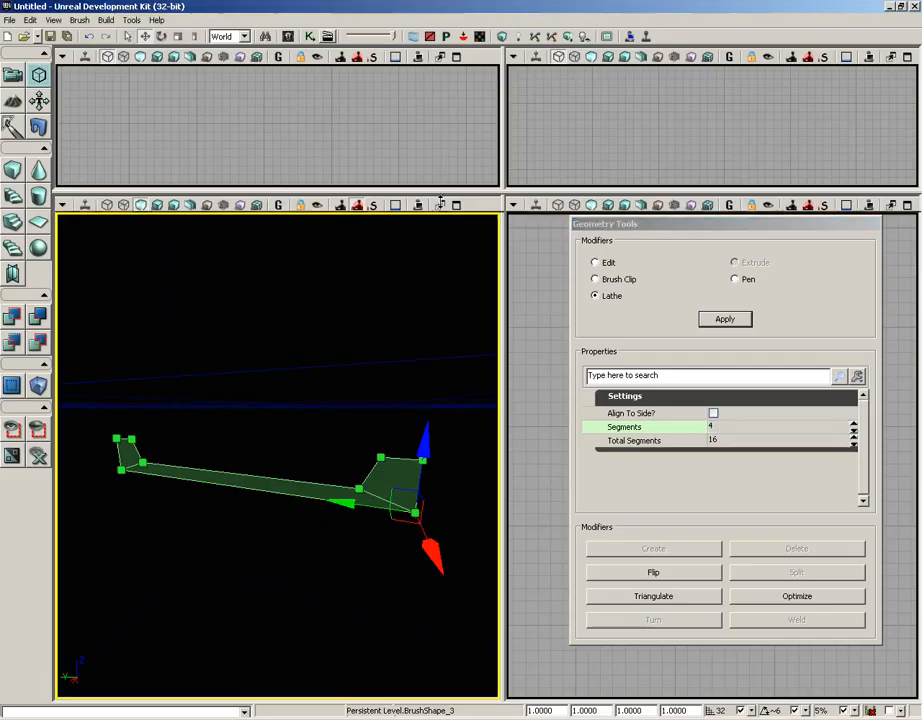
Step: Enlarge the top view and move the profile's pivot to a grid-snapped point in line with the profile, left of its end
left_click_drag(440, 192, 440, 503)
left_click(398, 333)
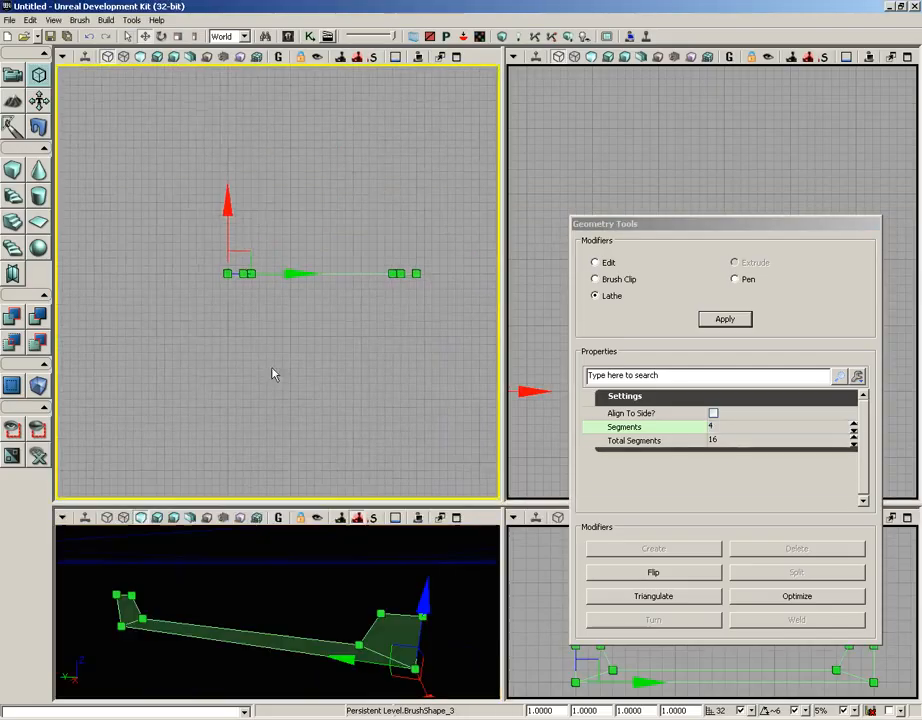
left_click_drag(287, 325, 323, 343)
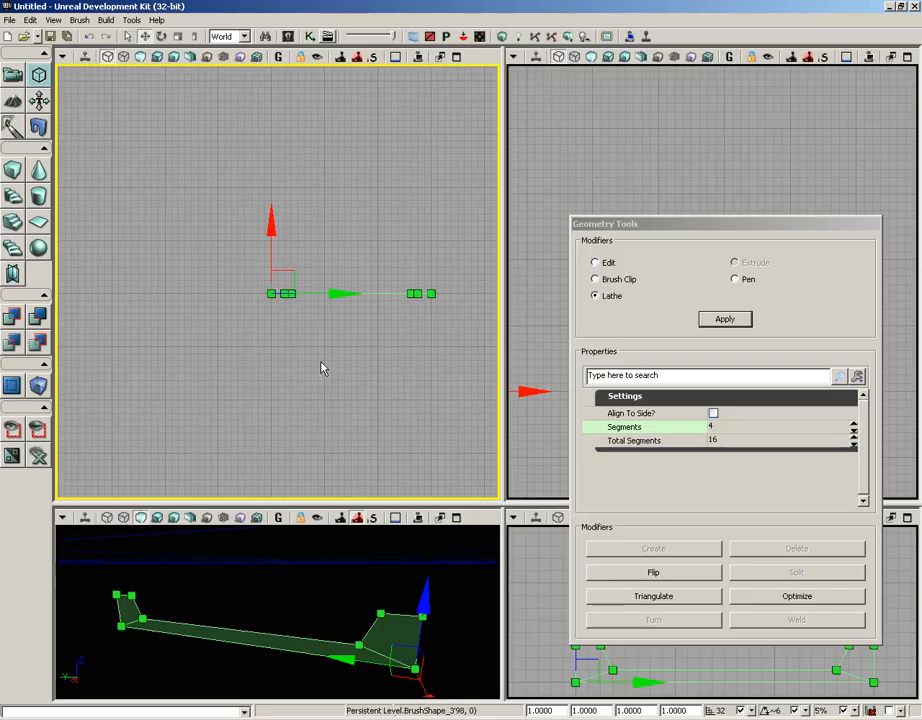
mouse_move(321, 368)
left_mouse_down()
mouse_move(317, 354)
mouse_move(377, 364)
mouse_move(357, 359)
left_mouse_up()
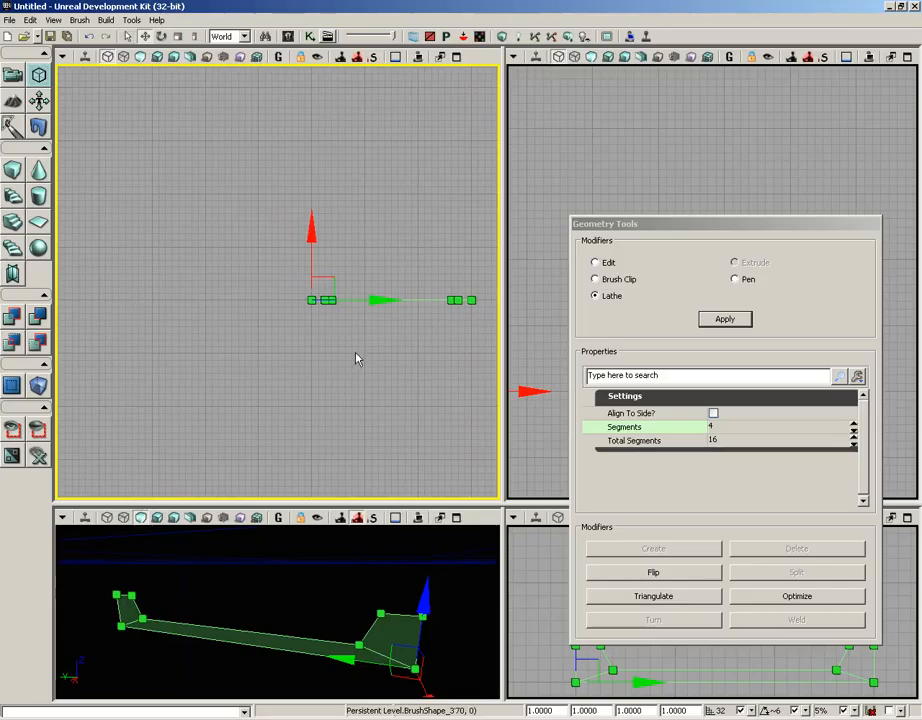
right_click(206, 287)
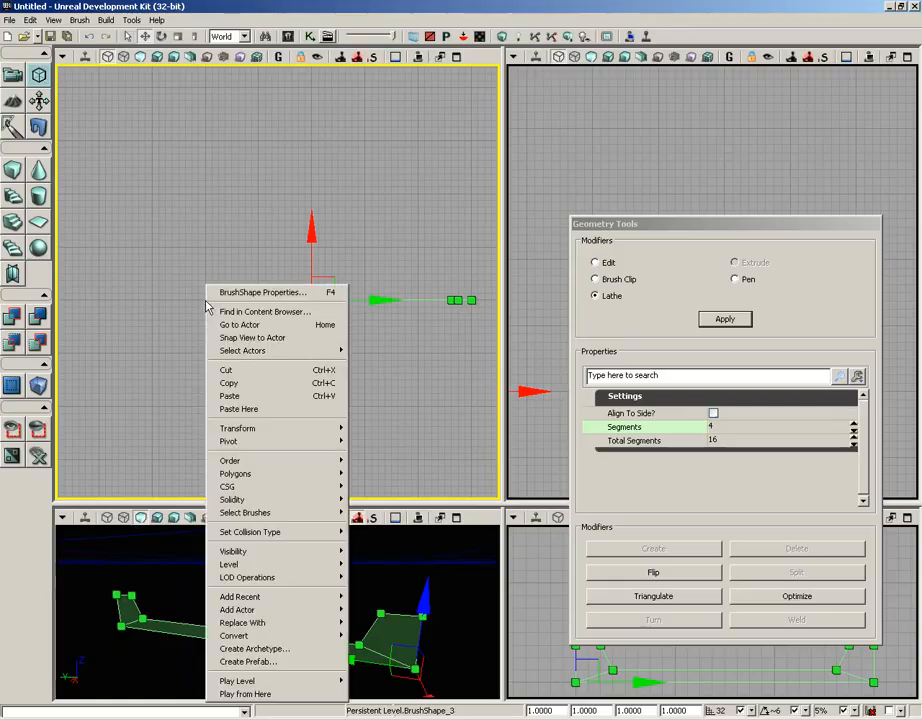
mouse_move(229, 446)
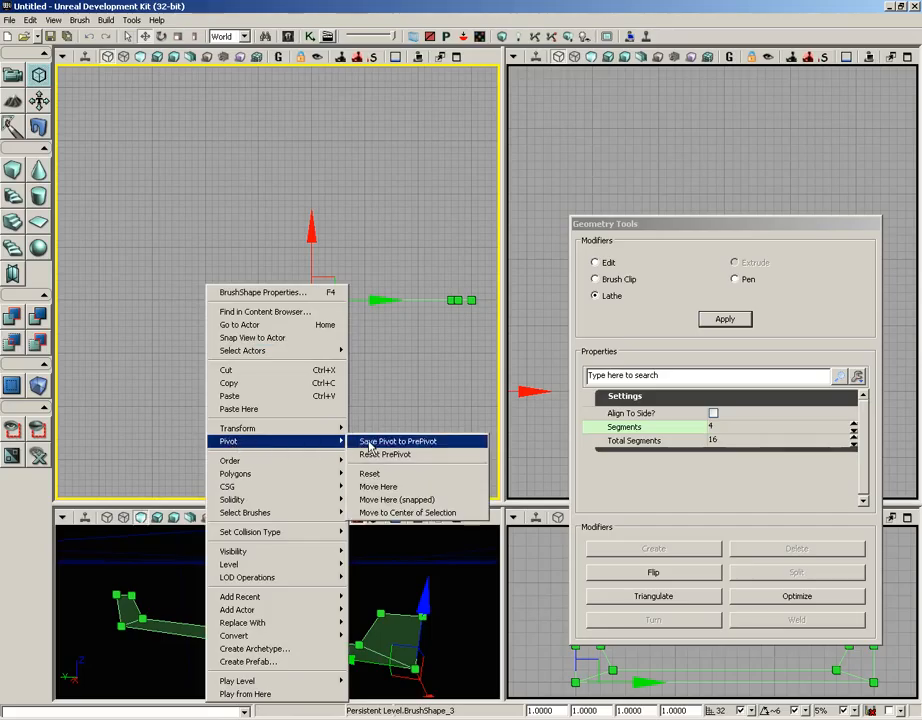
left_click(403, 500)
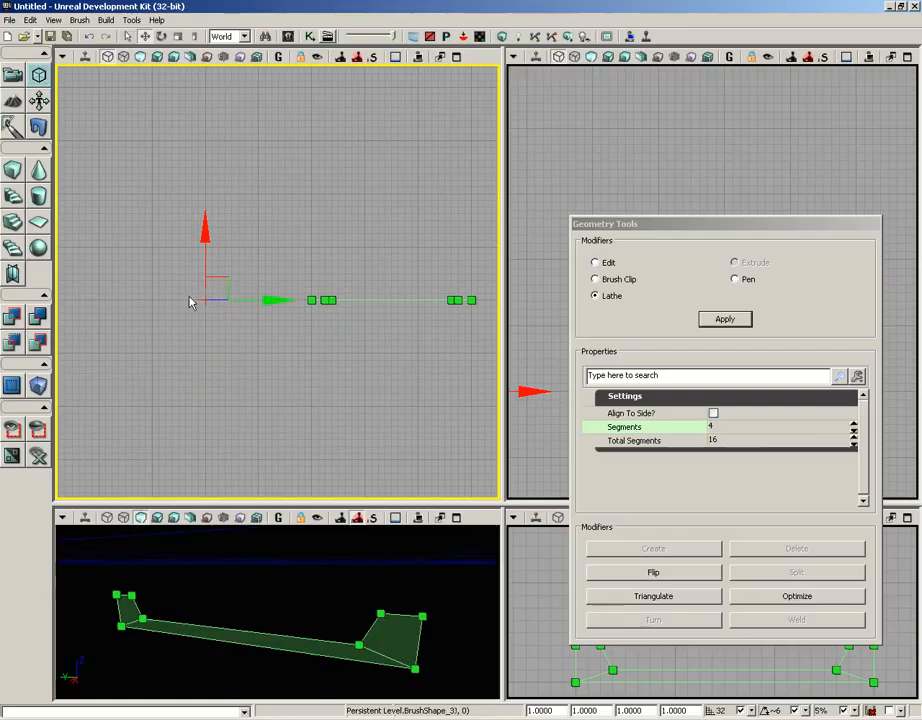
left_click_drag(261, 578, 282, 706)
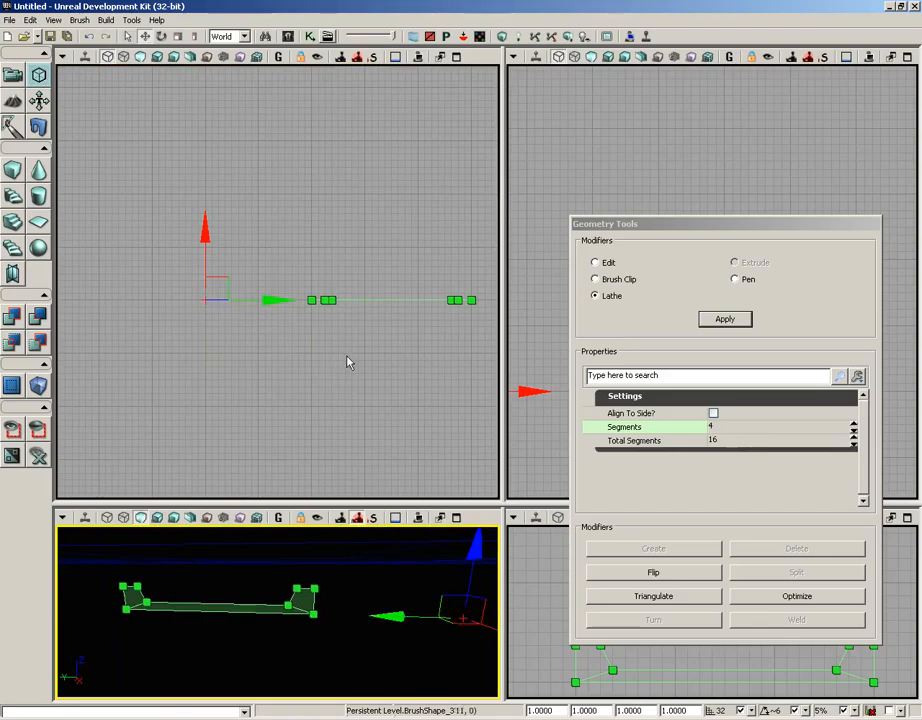
left_click_drag(348, 346, 322, 366)
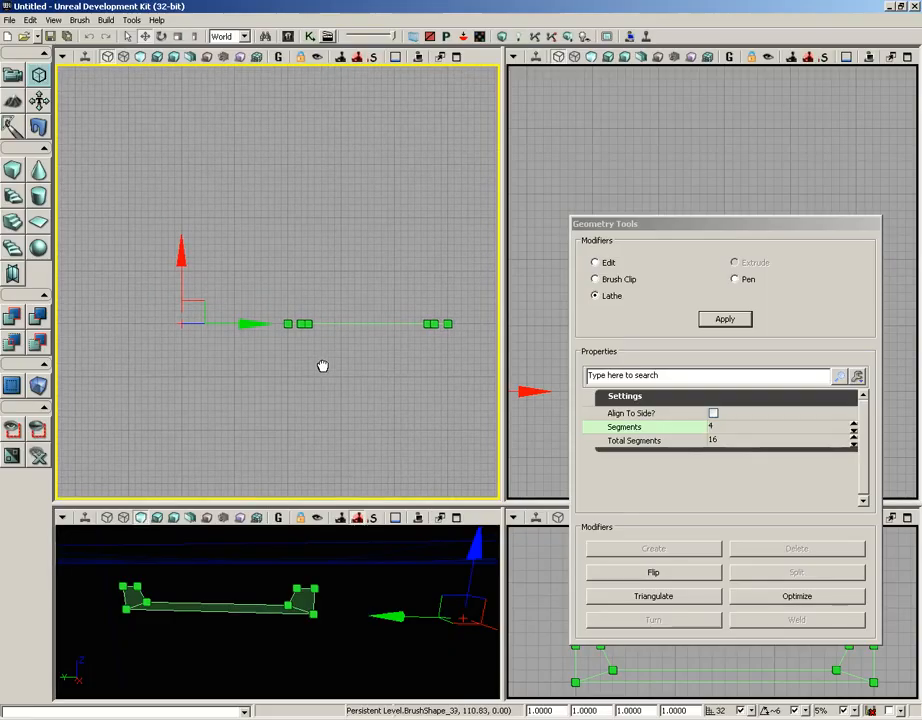
Step: Try to lathe the profile around the offset pivot with the side view active, and dismiss the resulting messages
left_click_drag(654, 229, 209, 96)
right_click_drag(703, 606, 717, 584)
scroll(699, 533, "down", 6)
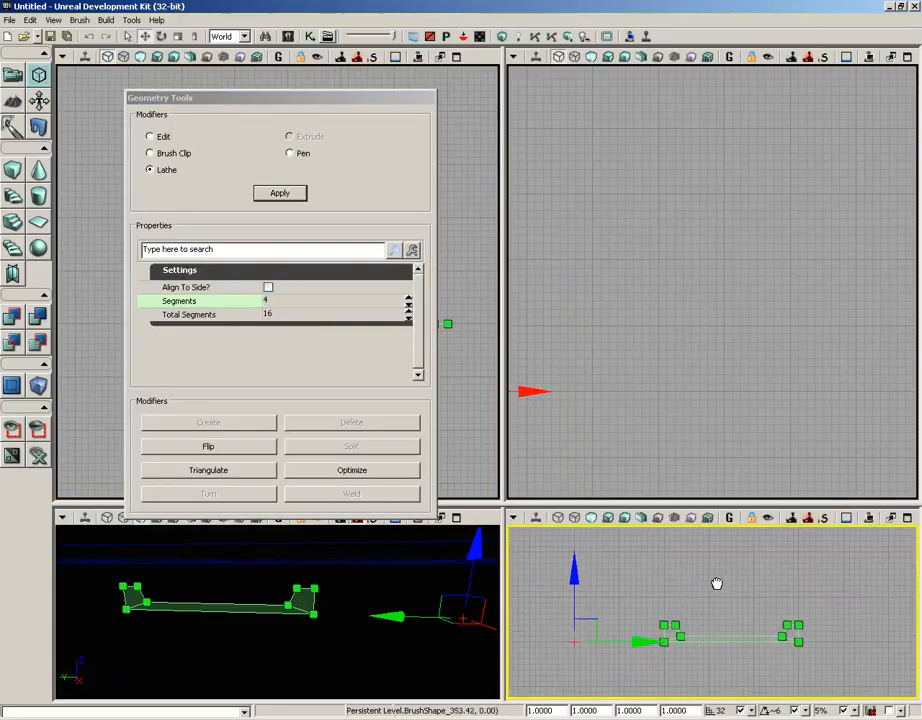
left_click(293, 199)
right_click_drag(722, 621, 741, 520)
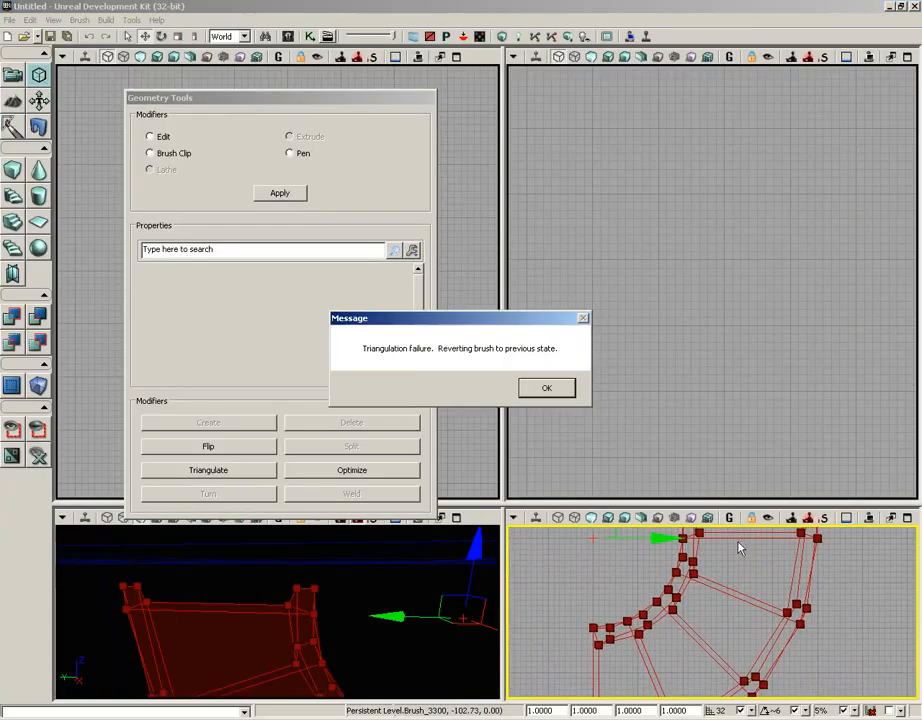
left_click(546, 390)
left_click(546, 389)
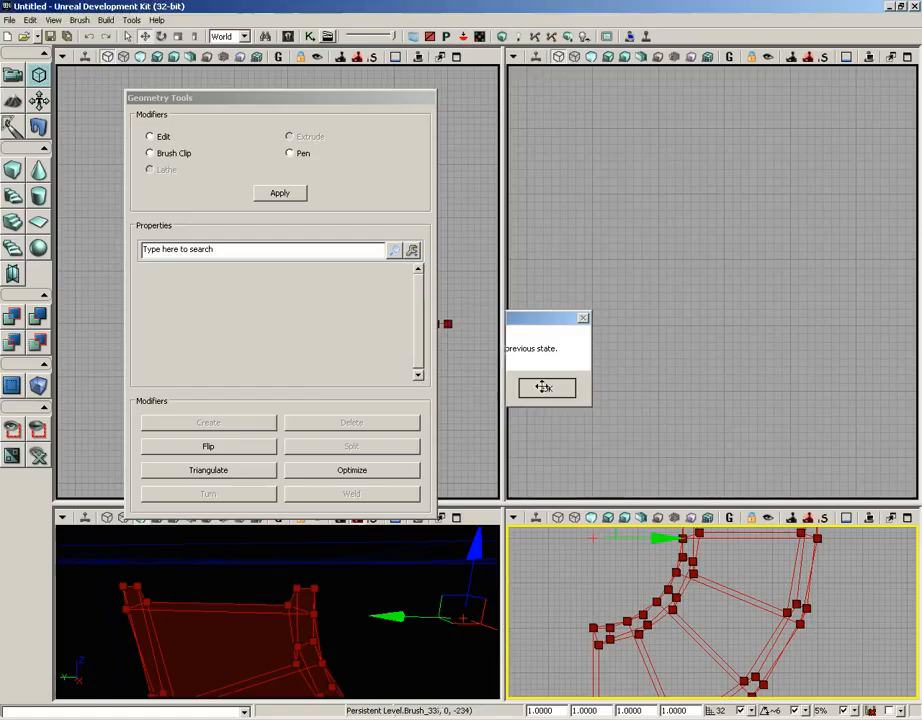
left_click(544, 388)
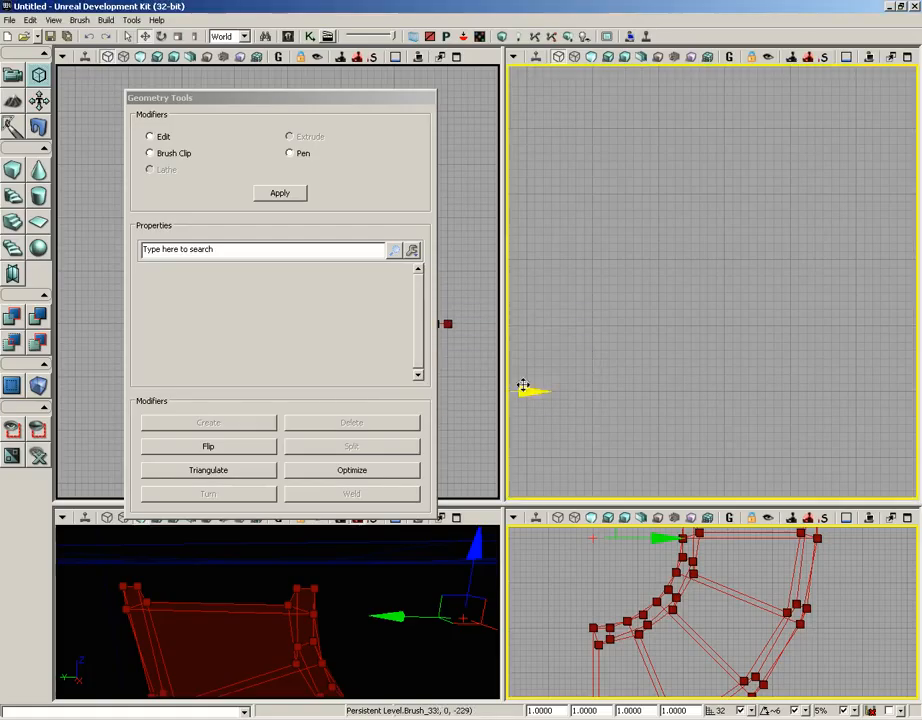
Step: Reset the builder brush to a cube and reselect the profile shape in the top view
left_click(10, 176)
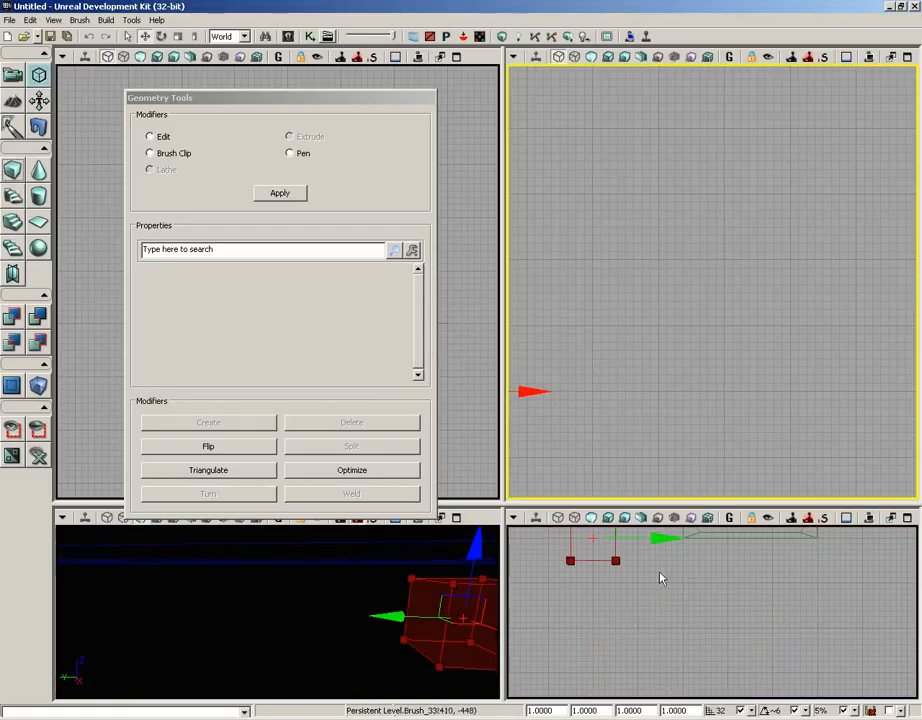
mouse_move(708, 572)
left_mouse_down()
mouse_move(704, 617)
mouse_move(697, 601)
left_mouse_up()
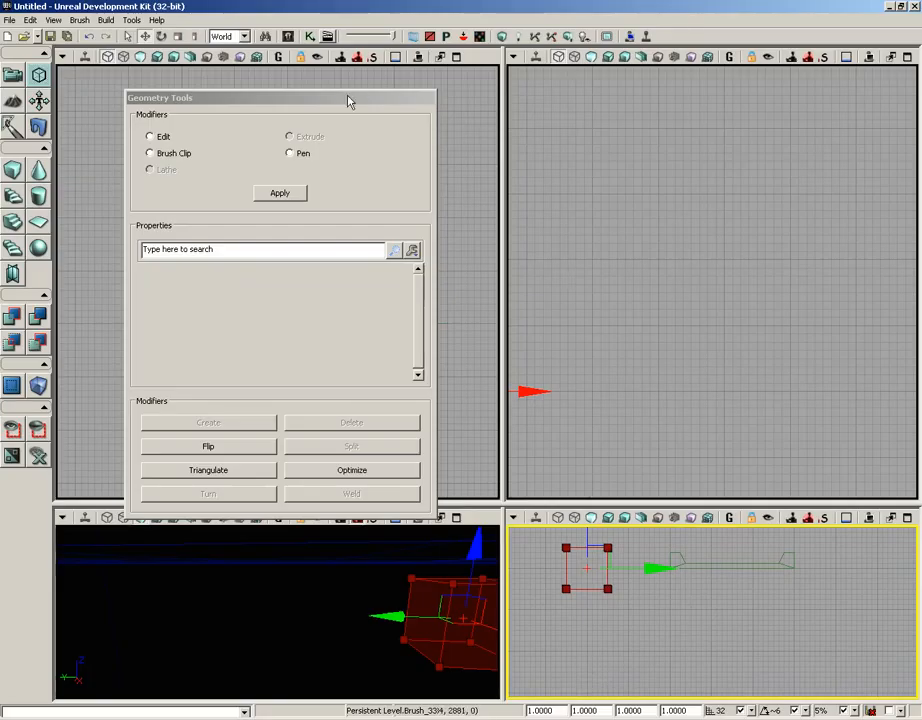
mouse_move(348, 101)
left_mouse_down()
mouse_move(766, 105)
mouse_move(781, 78)
left_mouse_up()
mouse_move(316, 285)
left_mouse_down()
mouse_move(292, 243)
mouse_move(311, 317)
left_mouse_up()
left_click(311, 317)
scroll(350, 181, "up", 4)
mouse_move(319, 210)
left_mouse_down()
mouse_move(350, 181)
mouse_move(347, 203)
left_mouse_up()
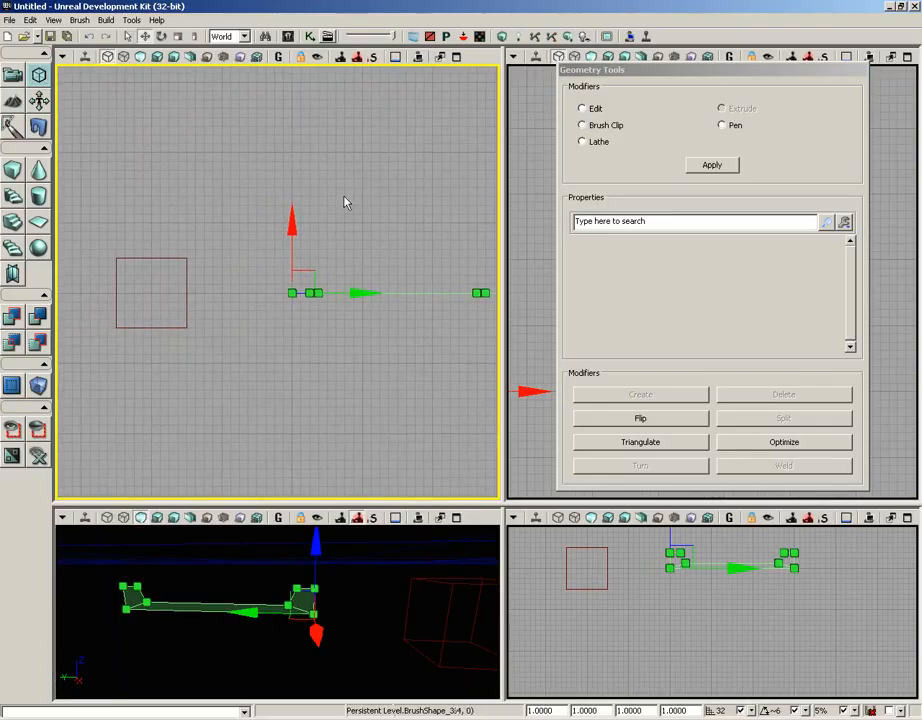
Step: Move the profile's pivot to the grid-snapped centre of the cube builder brush in the top view
right_click(152, 284)
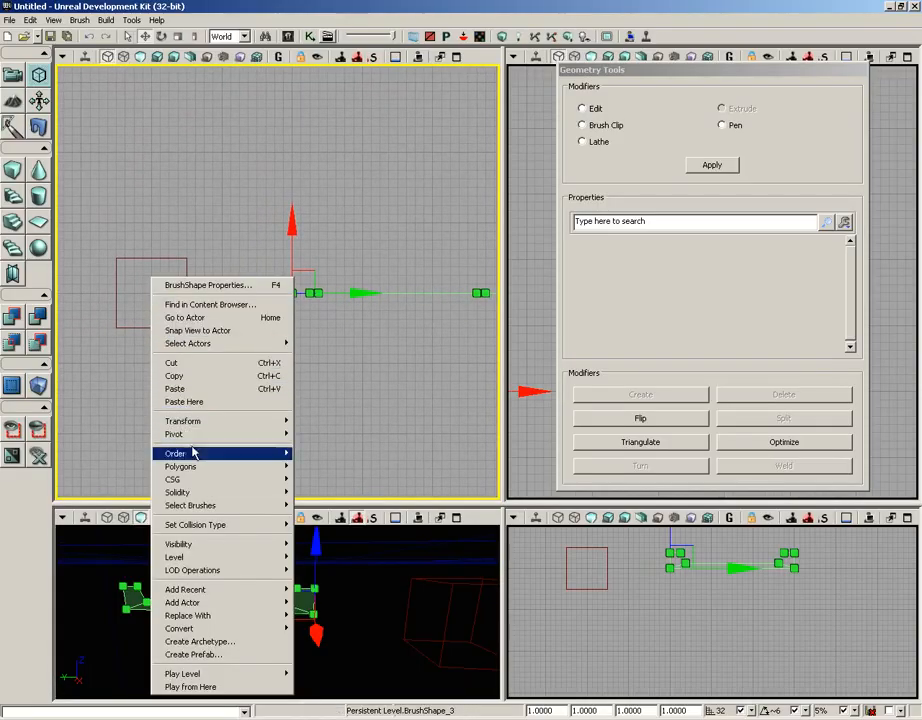
mouse_move(257, 436)
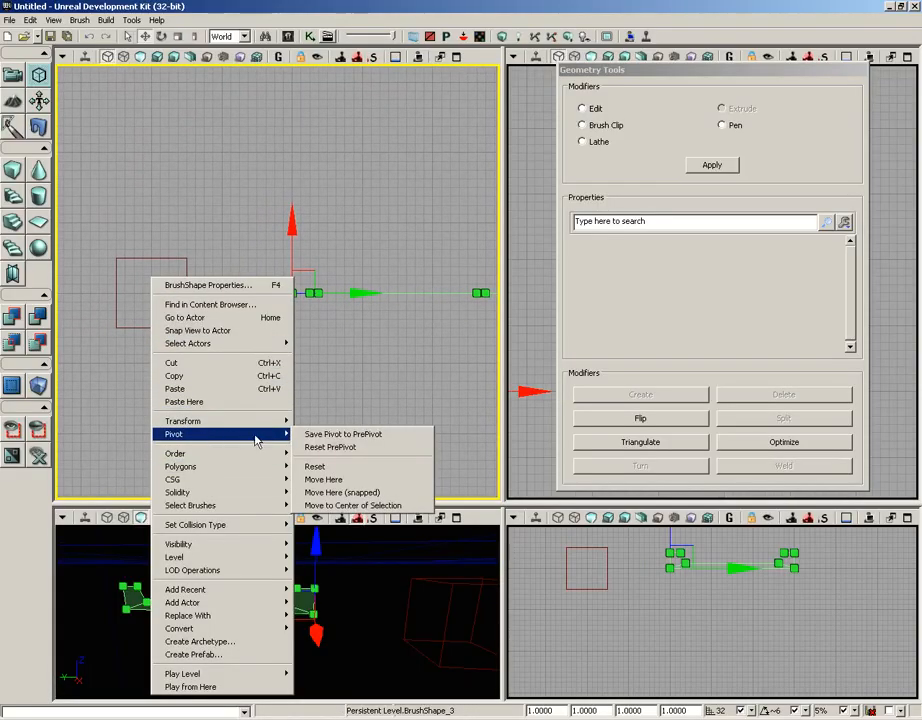
left_click(342, 494)
left_click_drag(300, 383, 267, 435)
scroll(274, 390, "down", 3)
left_click_drag(272, 264, 282, 249)
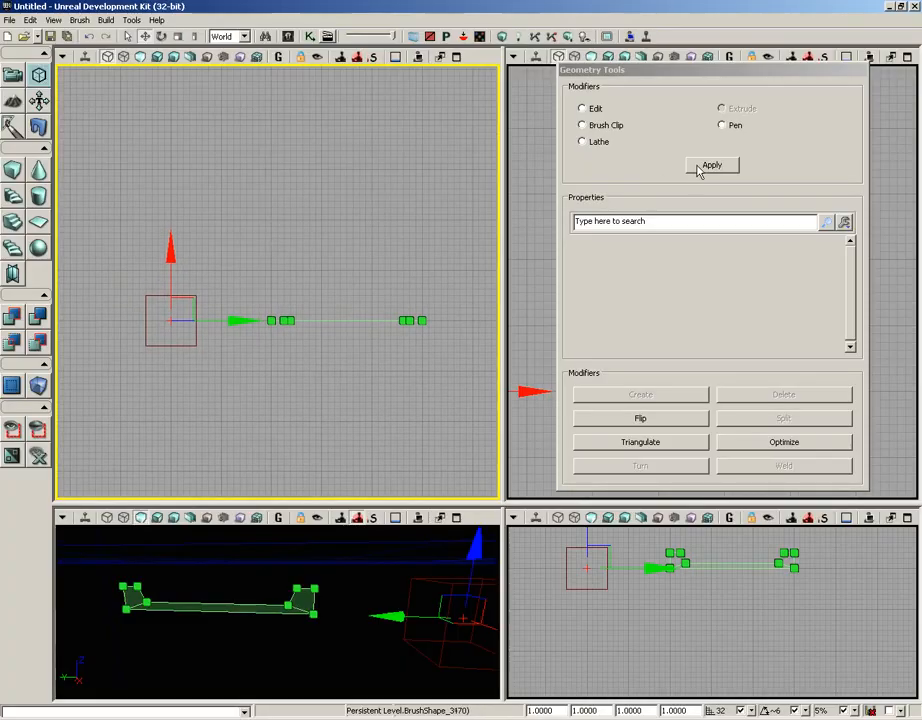
Step: Lathe the profile around its pivot from the top view, then inspect the curved brush in an enlarged perspective view
left_click(590, 141)
left_click(708, 166)
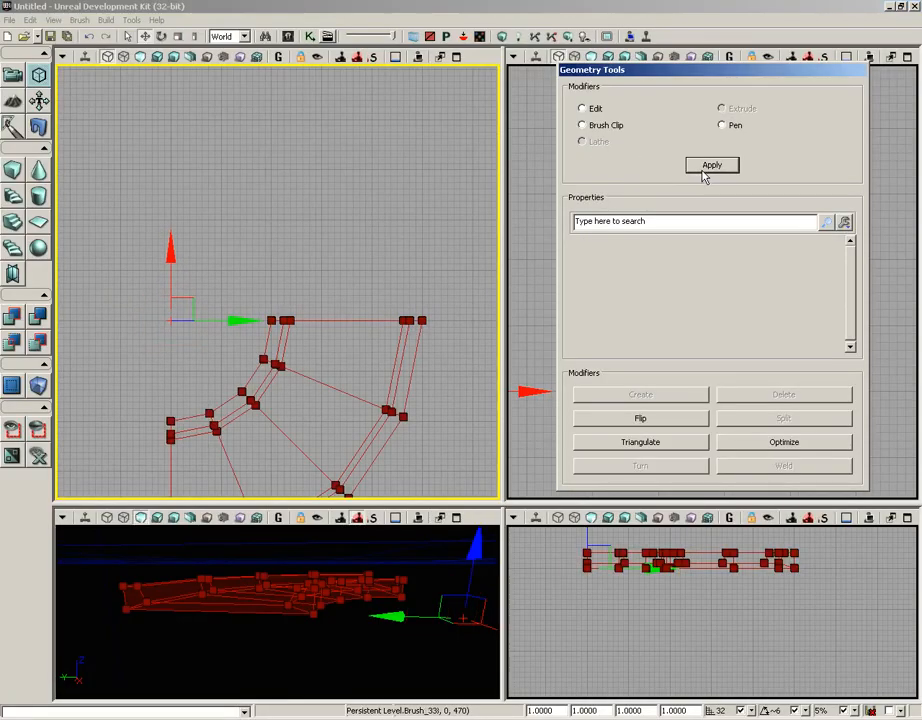
left_click(360, 608)
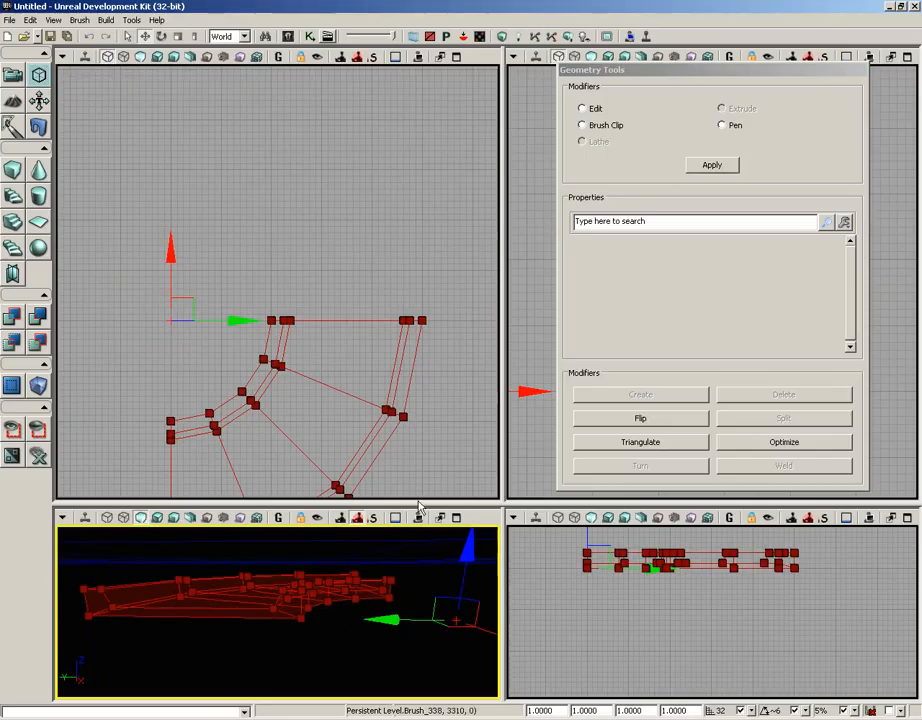
left_click_drag(418, 503, 418, 213)
middle_click_drag(378, 411, 368, 270)
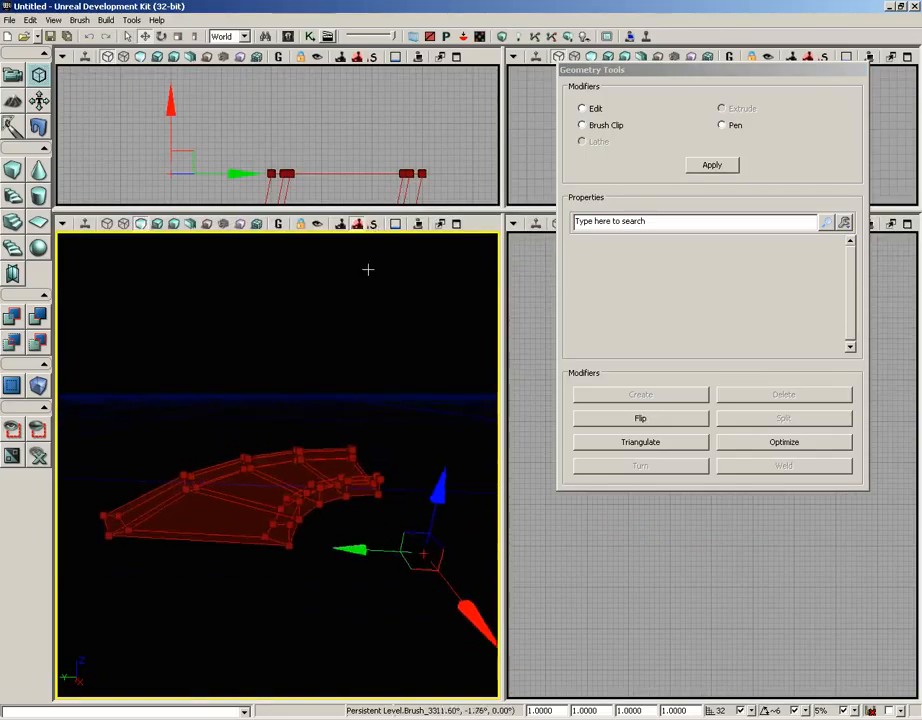
right_click_drag(368, 270, 370, 422)
mouse_move(370, 422)
left_mouse_down()
mouse_move(401, 237)
mouse_move(222, 237)
left_mouse_up()
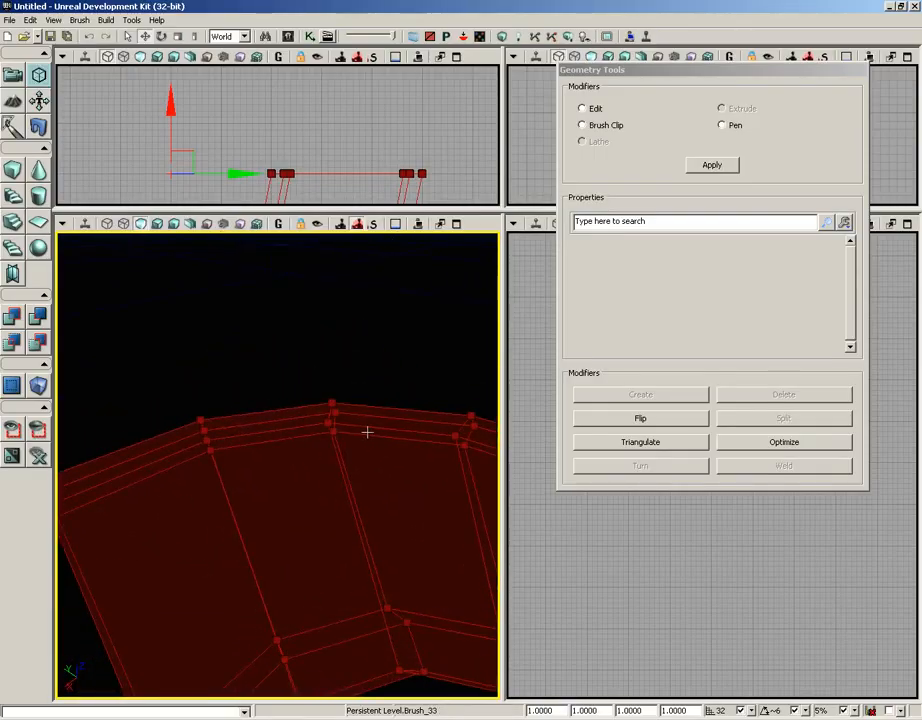
Step: Inspect the lathed curved brush from several perspective angles and in an enlarged top view
left_click_drag(372, 451, 486, 440)
mouse_move(341, 452)
left_mouse_down()
mouse_move(326, 613)
mouse_move(337, 451)
left_mouse_up()
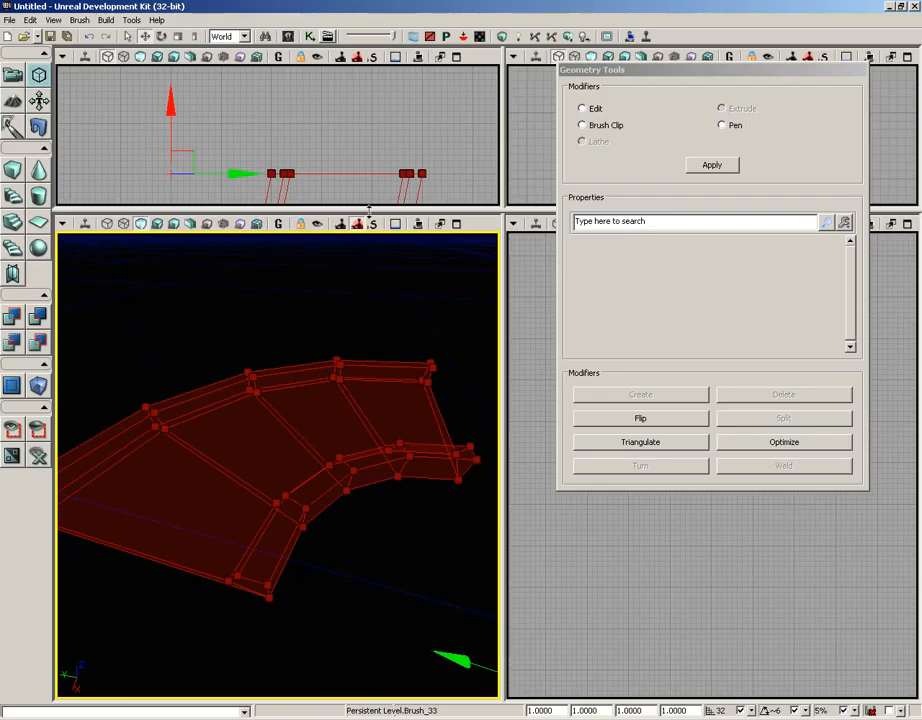
mouse_move(391, 570)
left_mouse_down()
mouse_move(375, 541)
mouse_move(451, 650)
mouse_move(425, 668)
left_mouse_up()
scroll(360, 158, "up", 2)
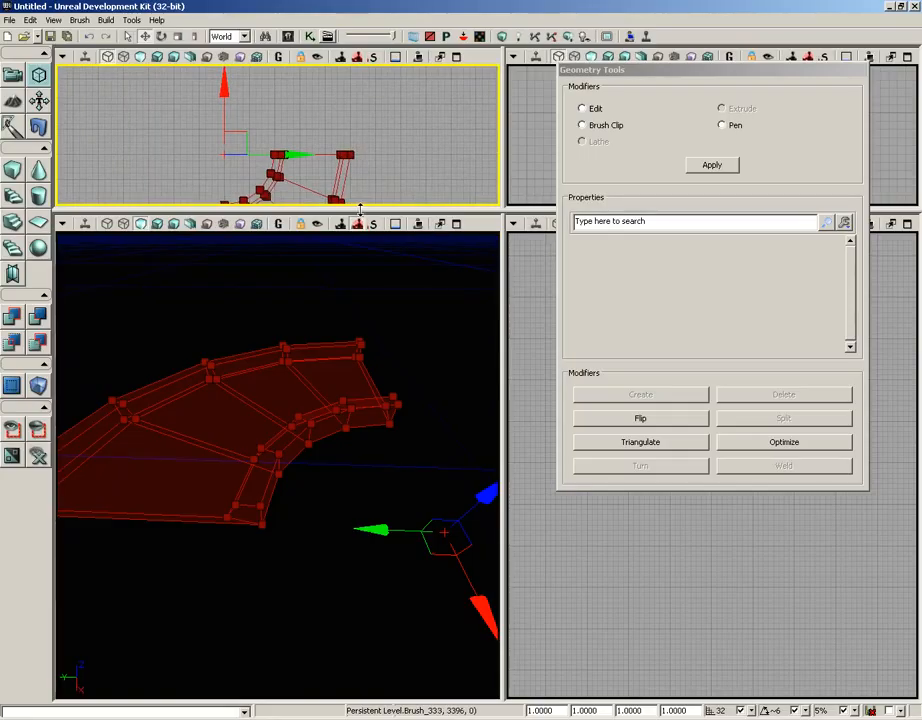
left_click_drag(360, 213, 361, 380)
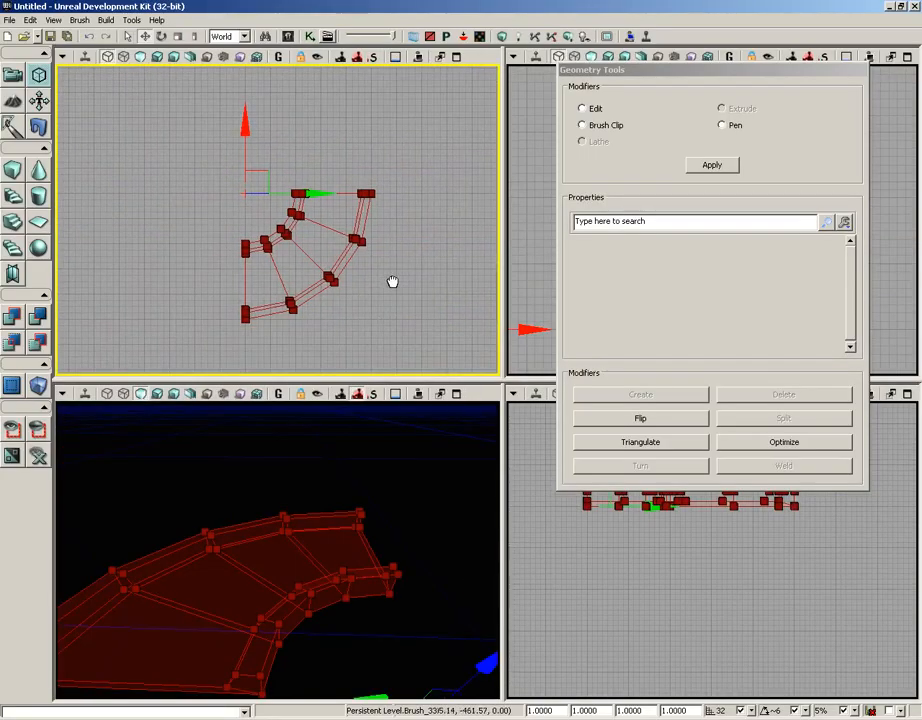
left_click(313, 252)
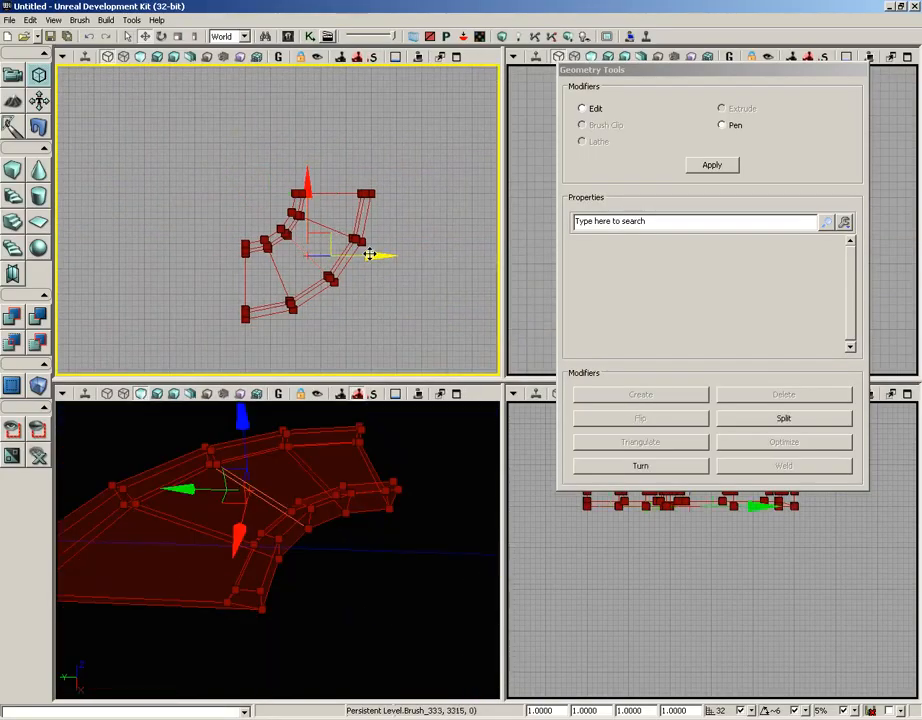
left_click(237, 267)
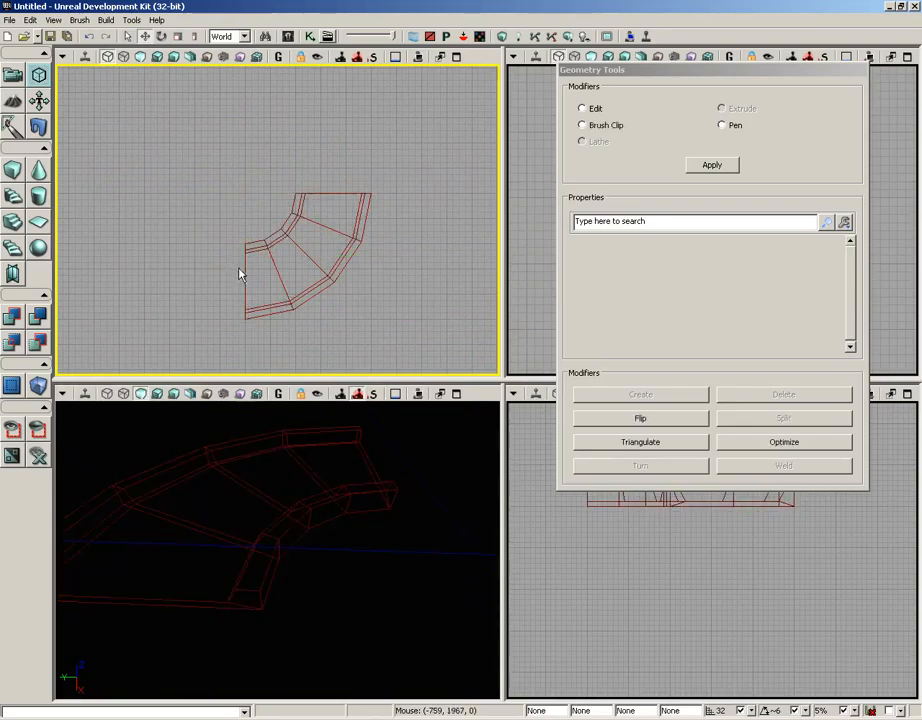
Step: Slide the curved builder brush off the profile in the top view and move the profile's pivot to a point beyond its inner end
left_click(245, 268)
left_click_drag(327, 190, 97, 189)
left_click(317, 194)
mouse_move(393, 249)
right_mouse_down()
mouse_move(335, 290)
mouse_move(335, 362)
right_mouse_up()
mouse_move(335, 290)
right_mouse_down()
mouse_move(375, 254)
mouse_move(436, 249)
right_mouse_up()
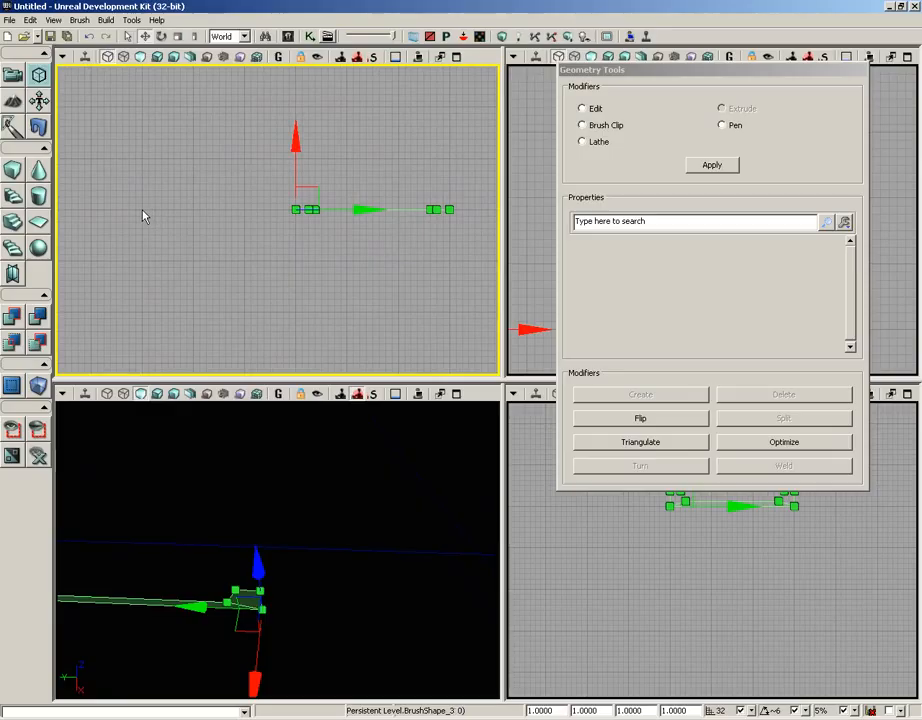
right_click(196, 197)
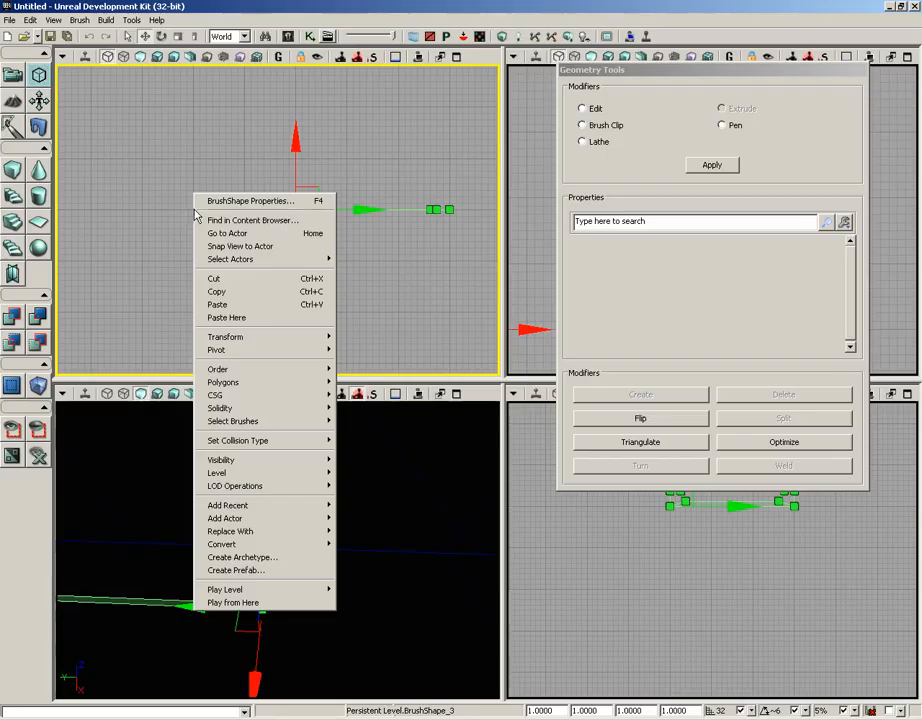
mouse_move(214, 350)
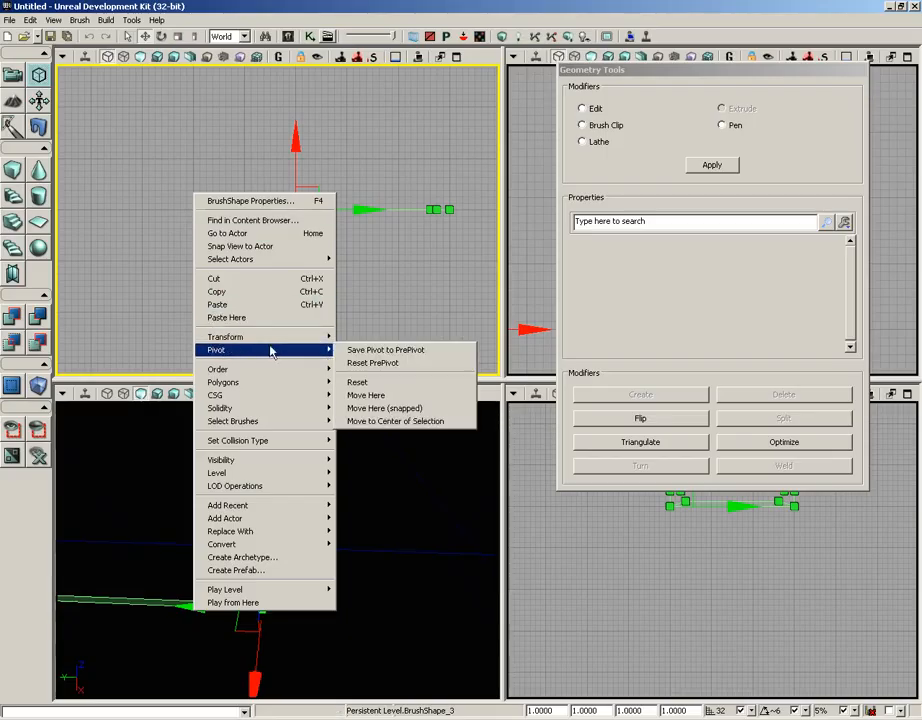
left_click(362, 396)
Step: Lathe the profile around its offset pivot with Segments 32 and Total Segments 32
left_click(590, 142)
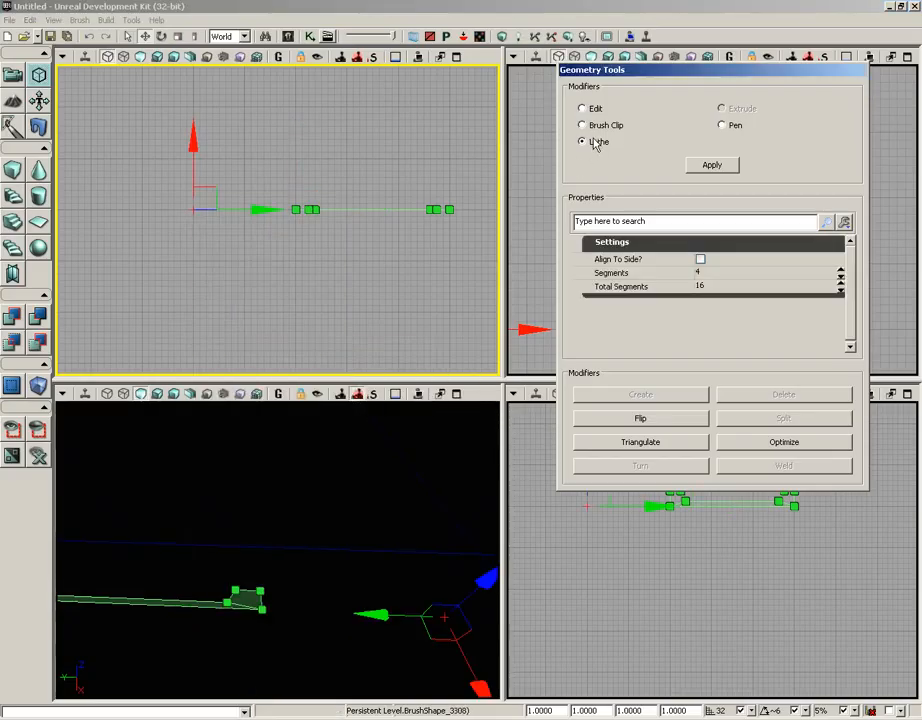
left_click(730, 272)
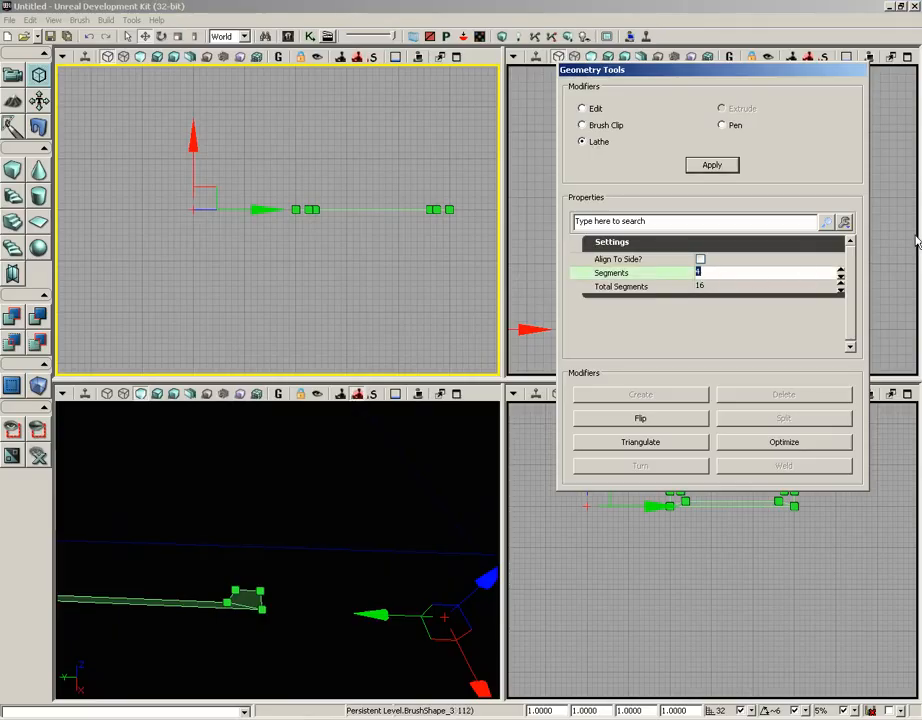
type("2")
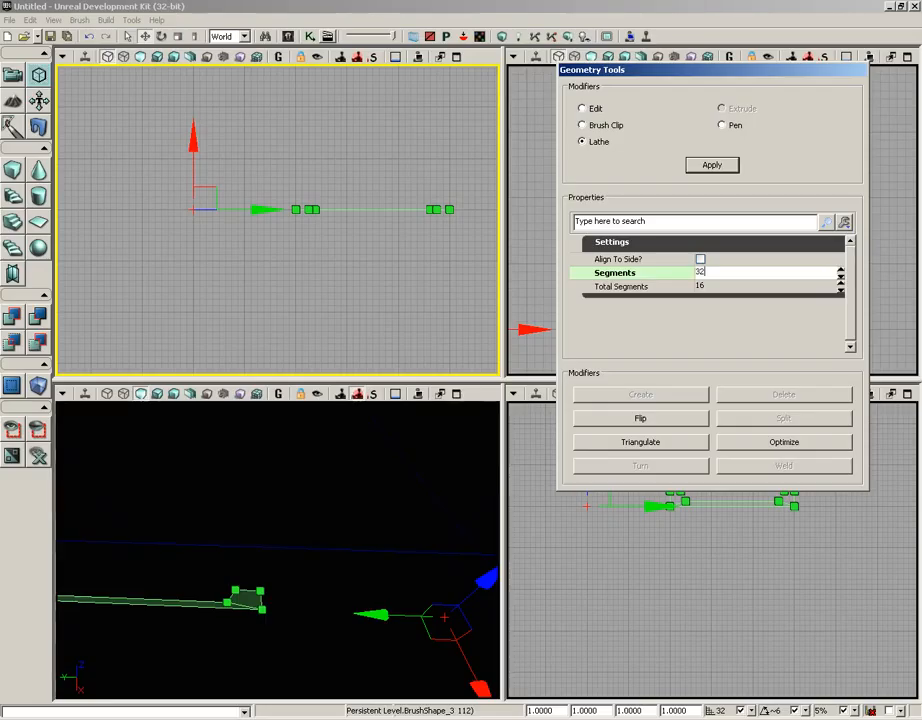
key("Tab")
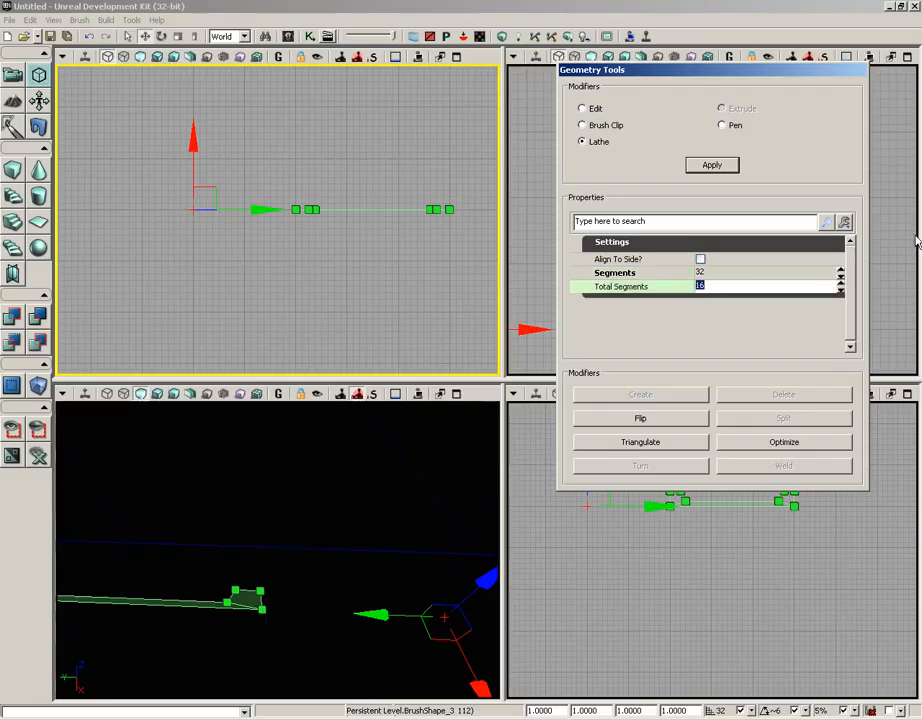
key("shift+Tab")
key("Tab")
key("shift+Tab")
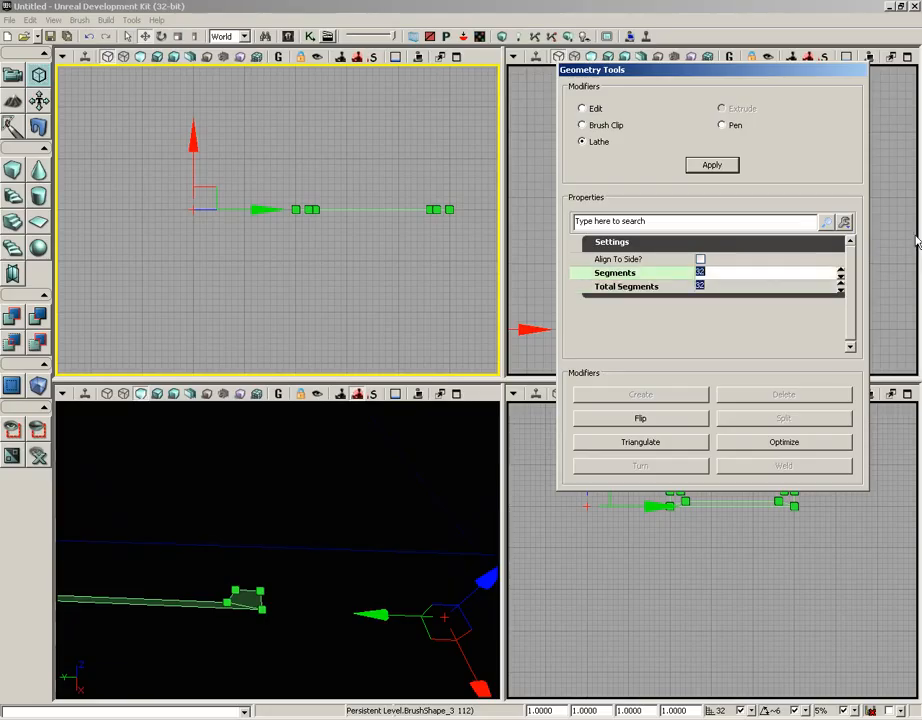
key("Tab")
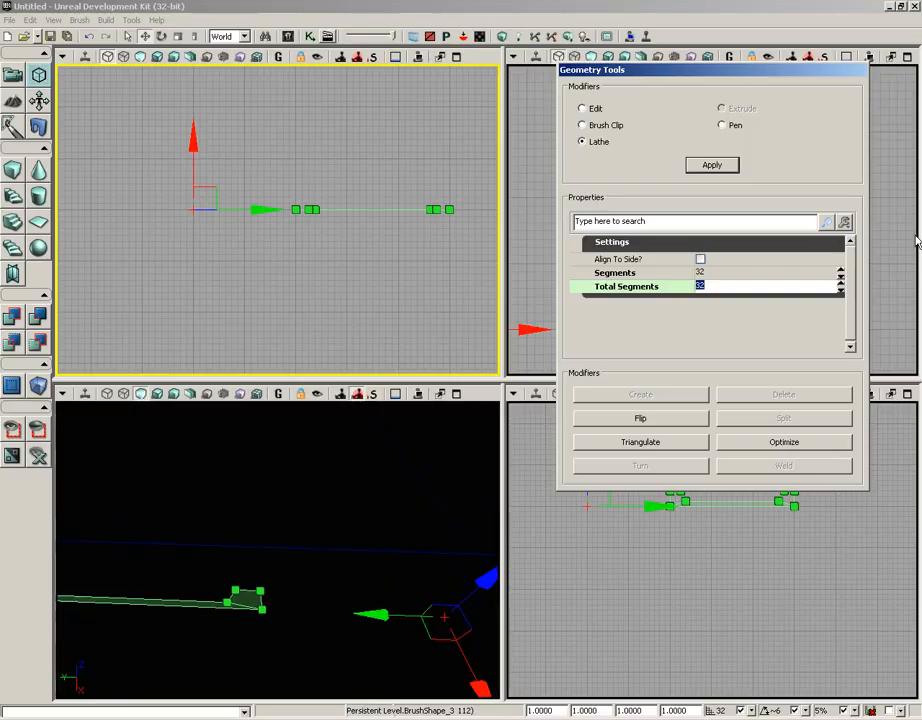
left_click(712, 166)
Step: Examine the lathed ring's segments and grid alignment along its inner and outer edges in the top view
scroll(274, 233, "down", 2)
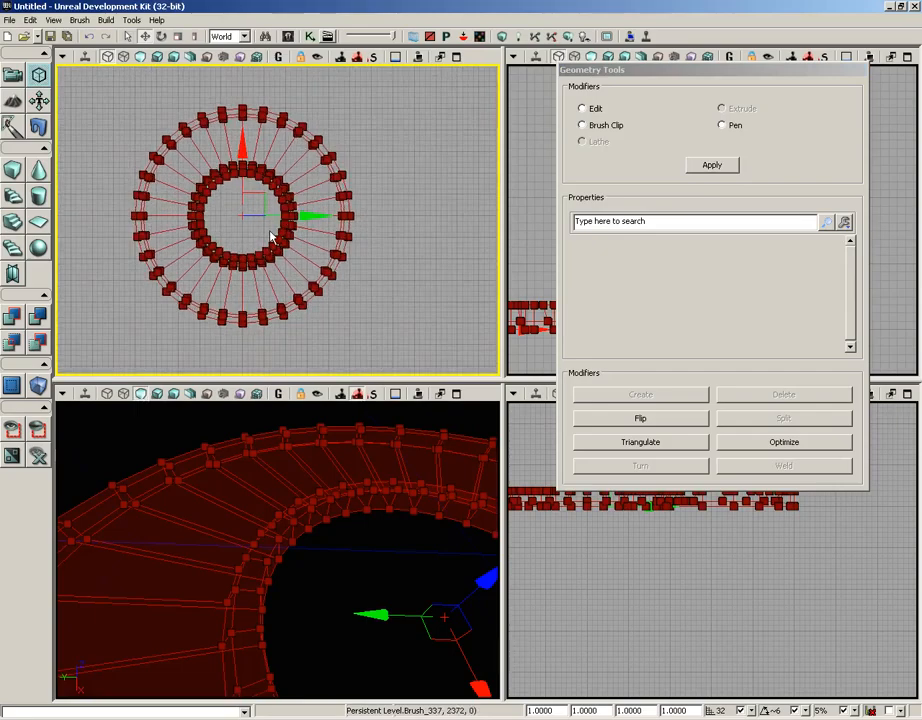
scroll(321, 323, "up", 2)
scroll(333, 332, "up", 2)
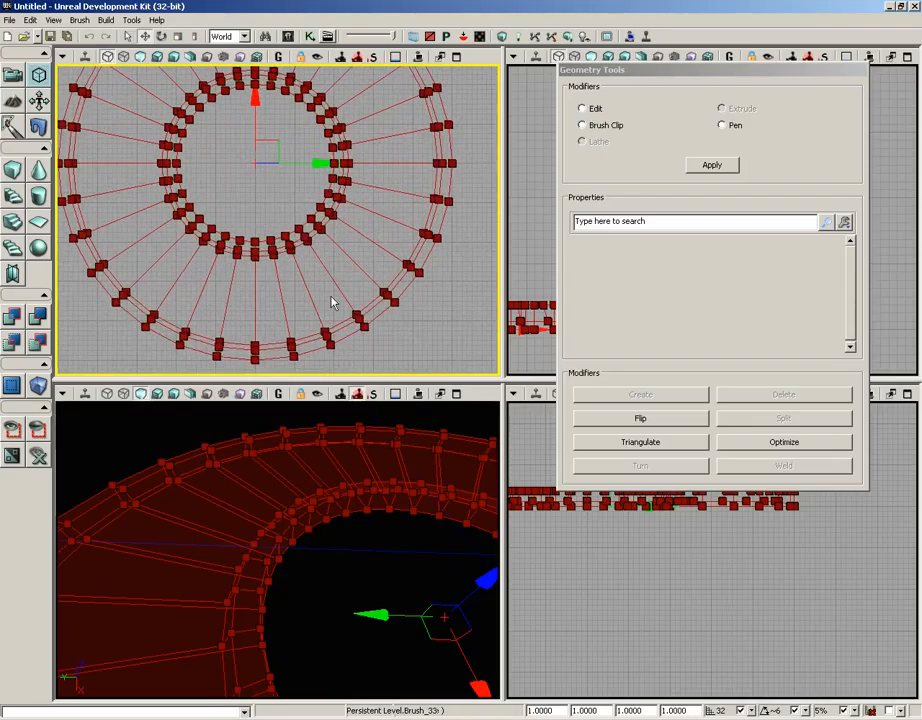
mouse_move(331, 301)
left_mouse_down()
mouse_move(277, 344)
mouse_move(371, 200)
left_mouse_up()
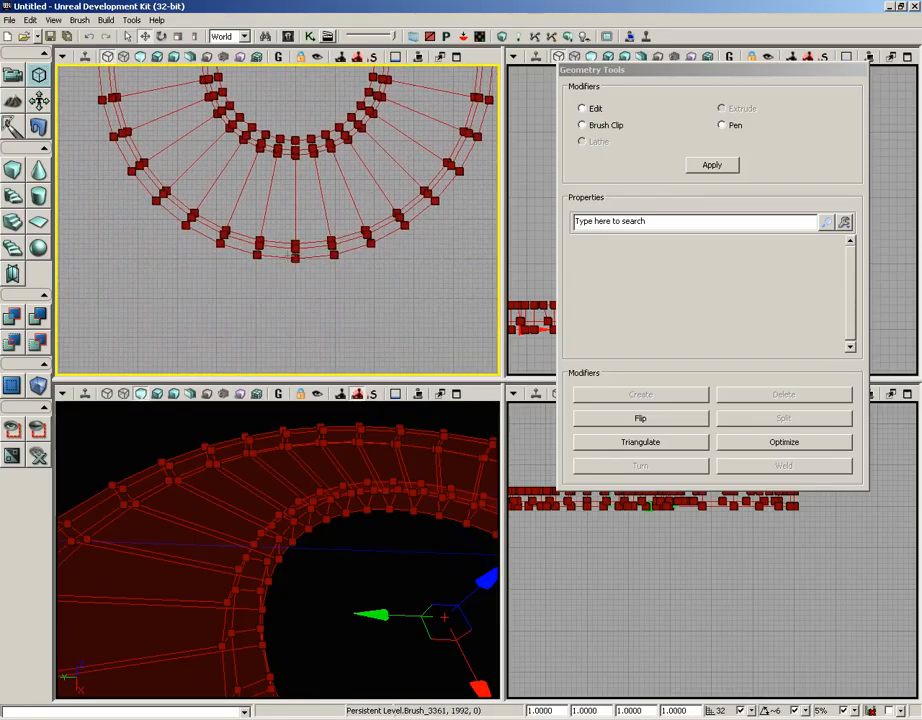
scroll(323, 320, "up", 2)
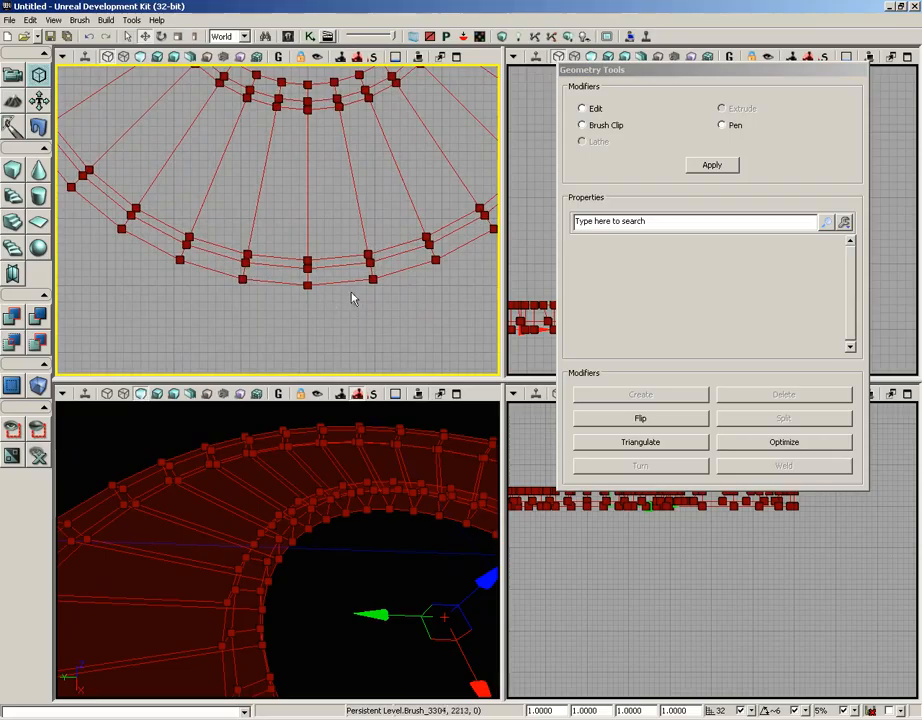
left_click_drag(344, 312, 335, 292)
left_click(338, 293)
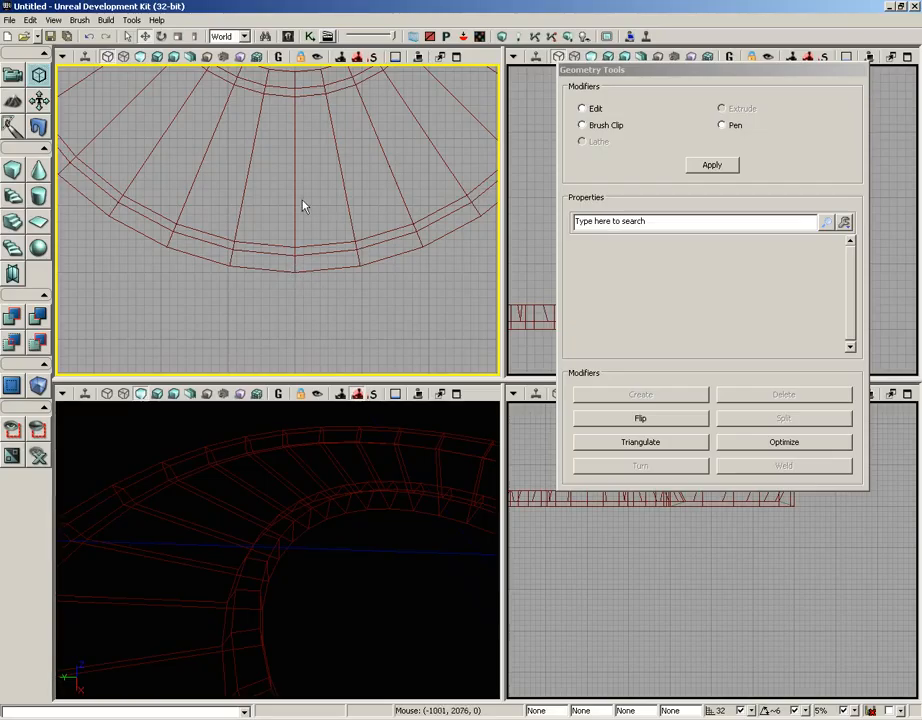
scroll(304, 206, "down", 2)
left_click_drag(307, 207, 298, 337)
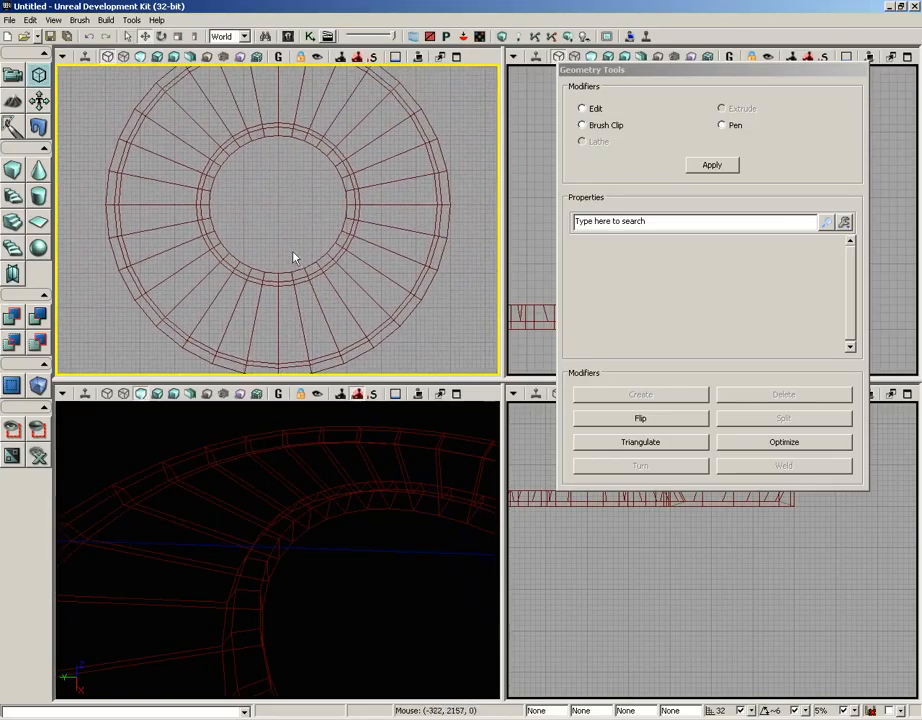
left_click_drag(291, 134, 302, 195)
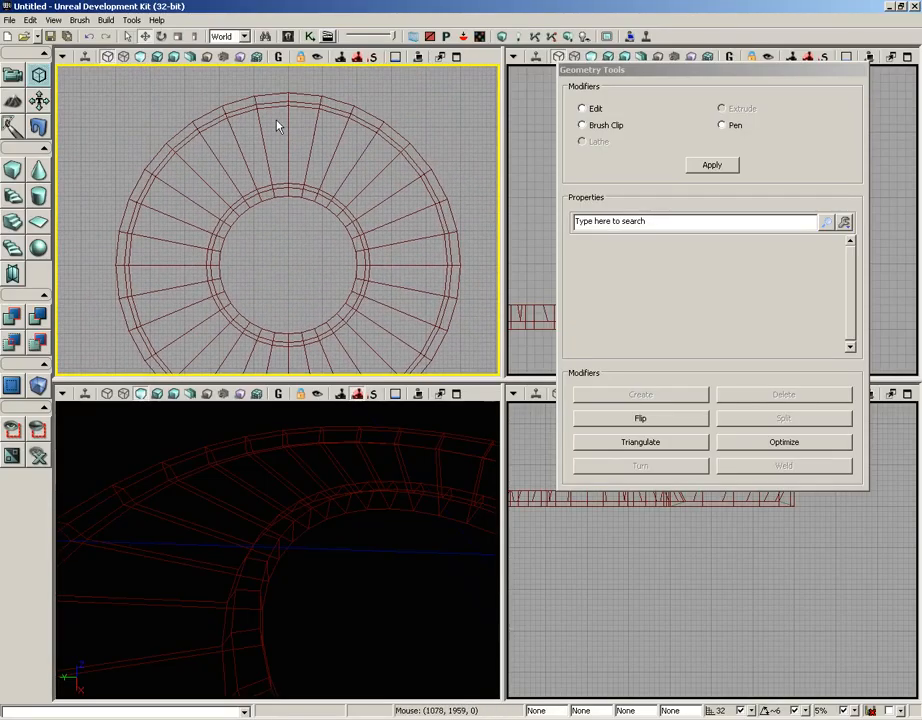
Step: Move the ring-shaped builder brush along the Y axis, well clear of the profile shape
left_click(373, 266)
scroll(407, 214, "down", 7)
left_click_drag(368, 240, 220, 251)
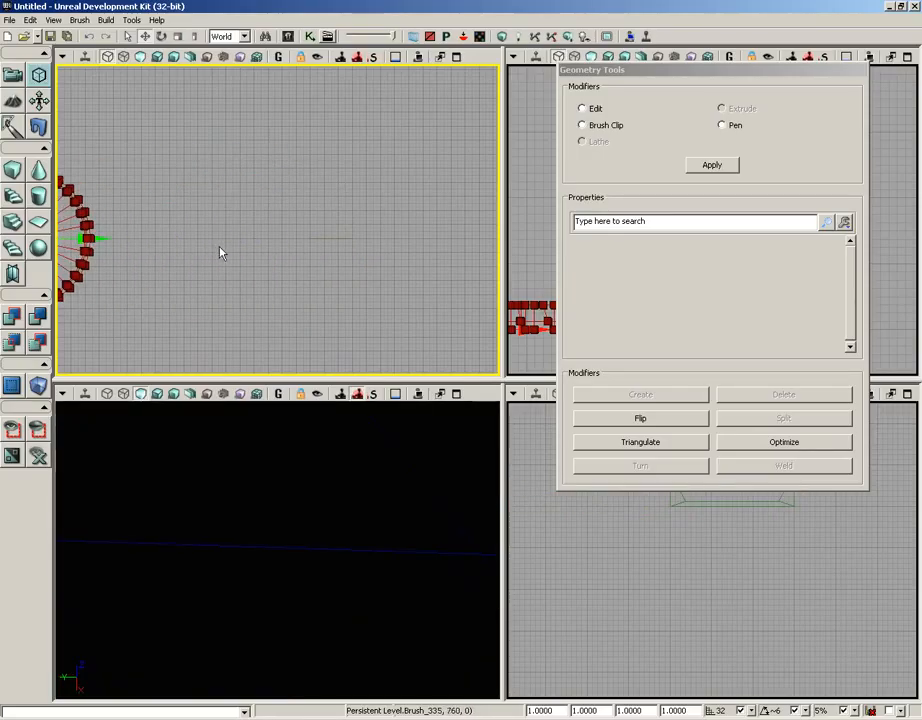
Step: Choose the Lathe modifier for the profile shape and move its pivot to a grid-snapped point beyond its inner end
left_click(315, 237)
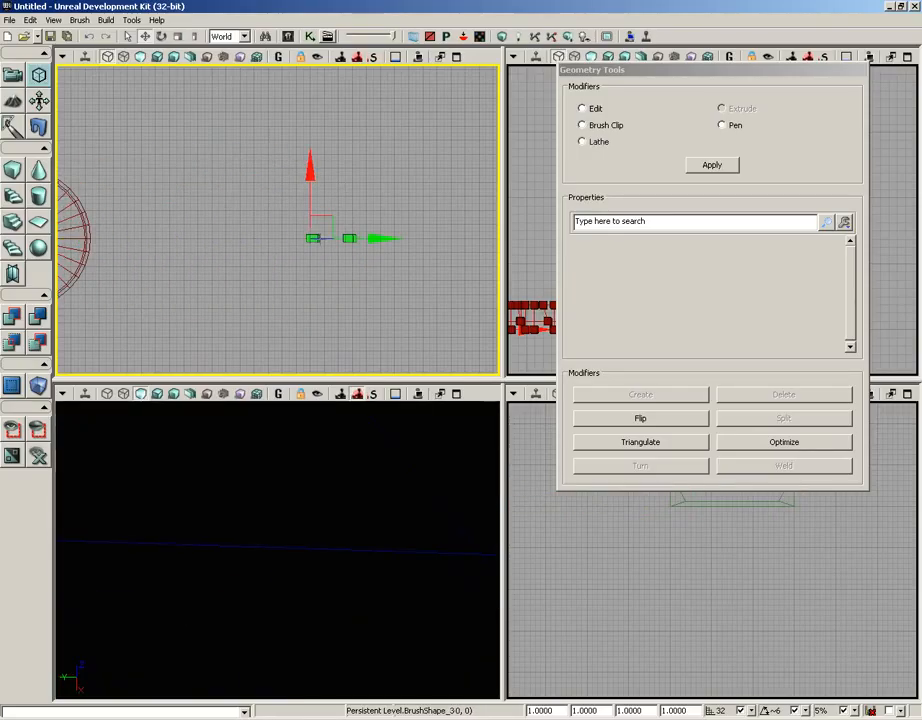
left_click(590, 142)
scroll(475, 210, "up", 3)
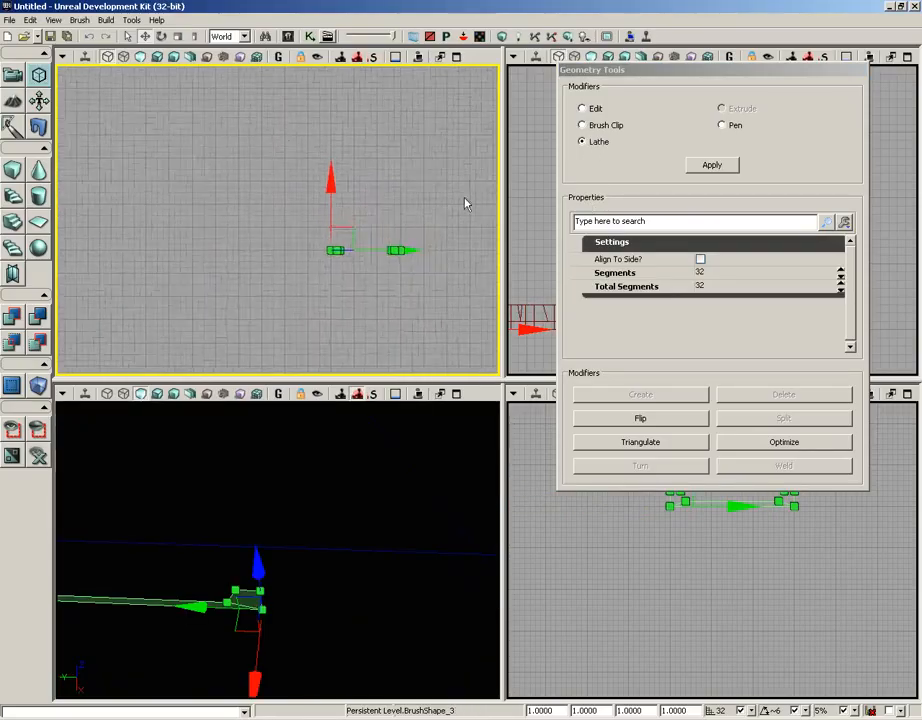
scroll(410, 210, "up", 2)
scroll(425, 217, "up", 1)
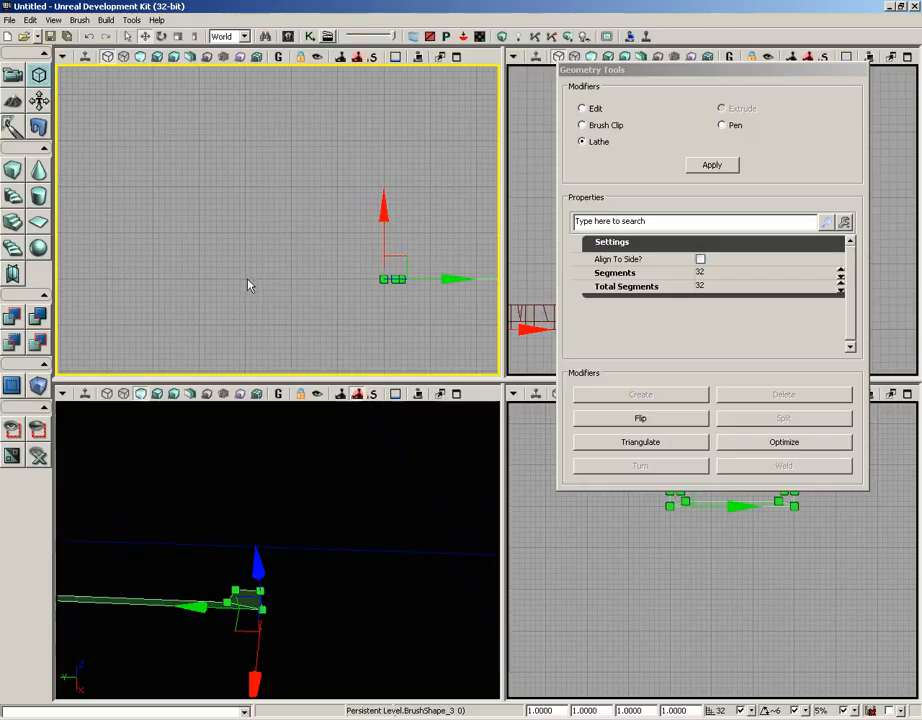
right_click(293, 268)
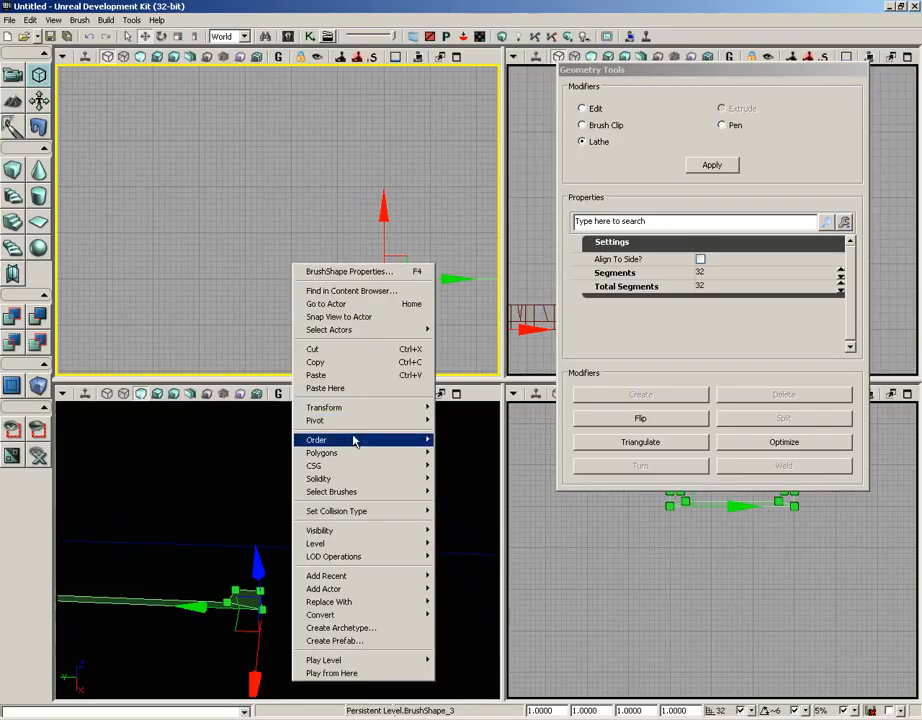
mouse_move(431, 425)
left_click(485, 479)
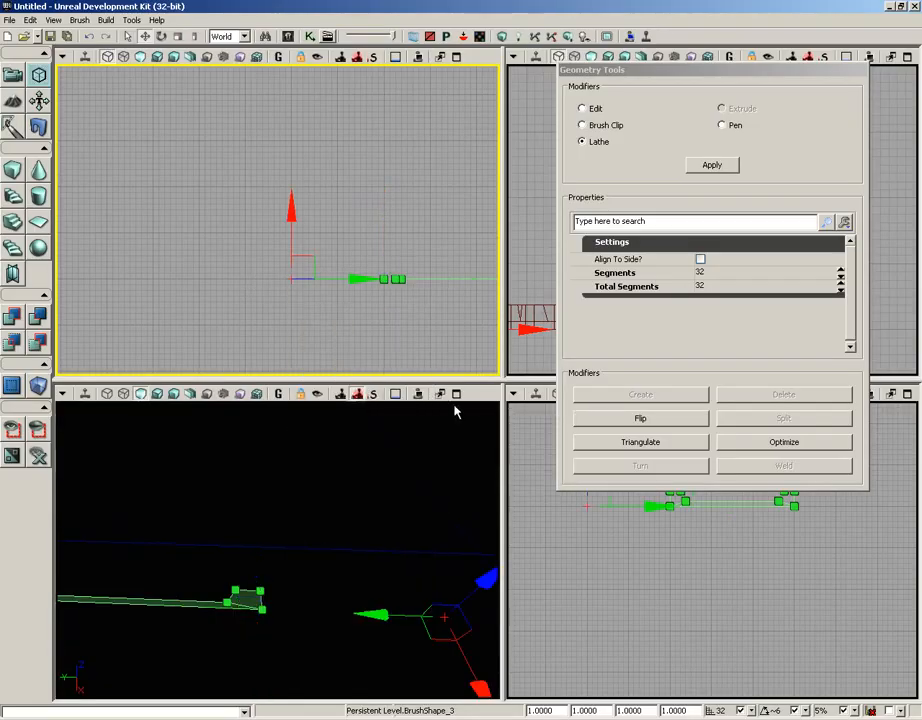
Step: Add the ring-shaped builder brush to the level as additive geometry, and slide the builder brush off the added ring
left_click_drag(196, 257, 456, 240)
scroll(461, 111, "down", 9)
left_click_drag(229, 294, 388, 248)
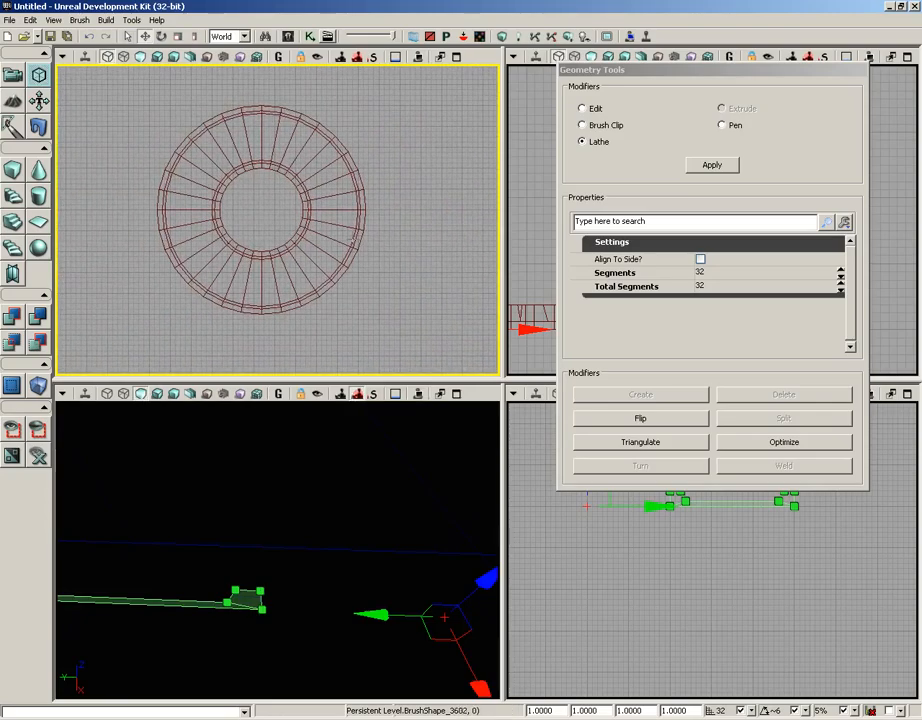
left_click(354, 238)
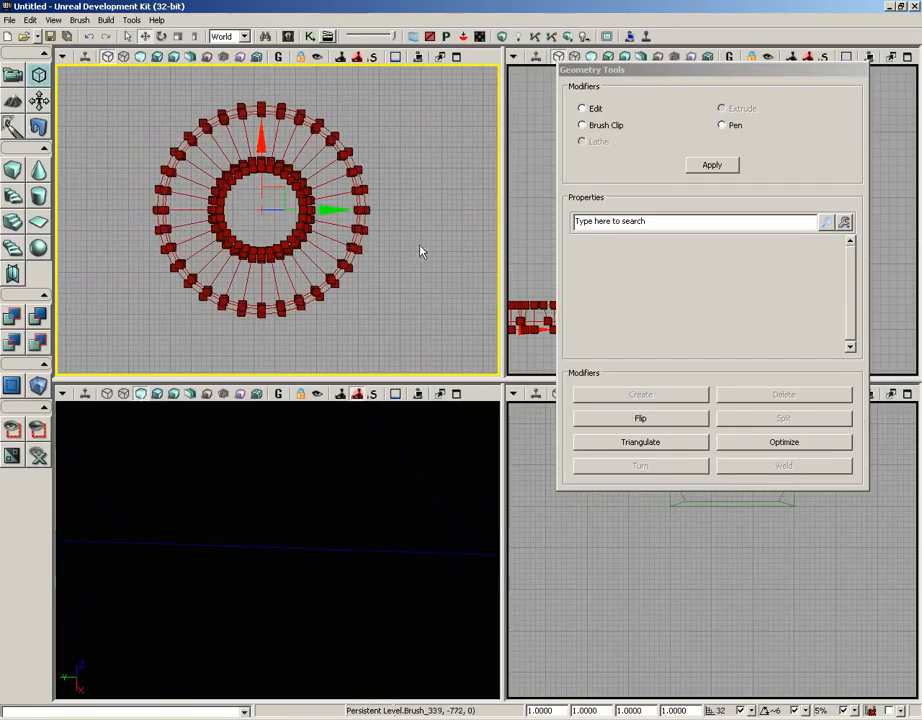
scroll(420, 252, "up", 1)
key("ctrl+a")
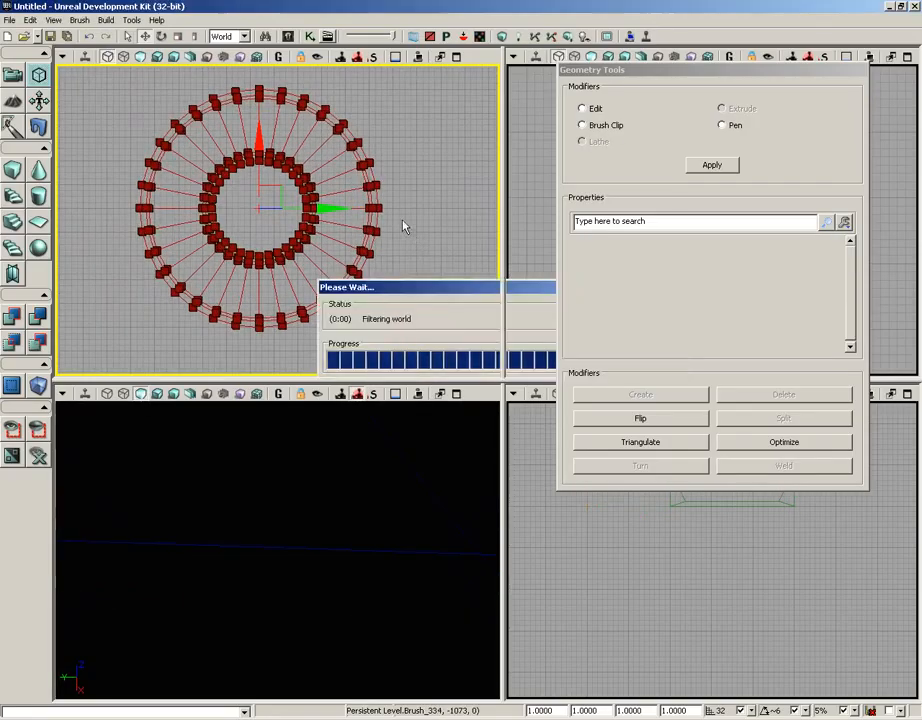
left_click_drag(325, 207, 73, 207)
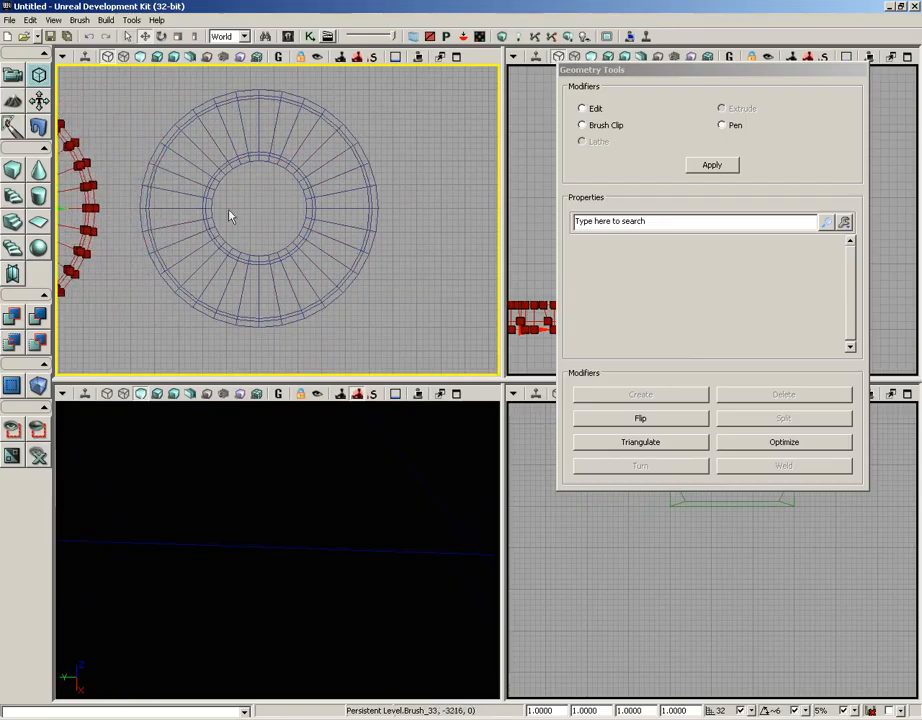
left_click(207, 108)
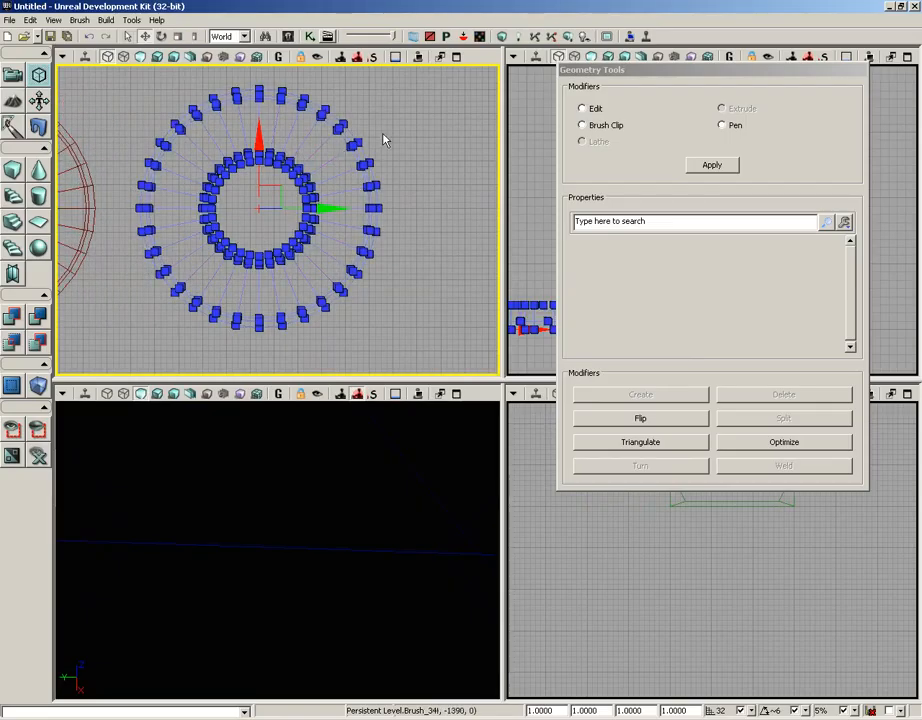
Step: Select the flat profile shape and move its pivot to a grid-snapped point beyond its inner end in the top view
mouse_move(399, 143)
left_mouse_down()
mouse_move(379, 176)
mouse_move(218, 132)
mouse_move(163, 150)
left_mouse_up()
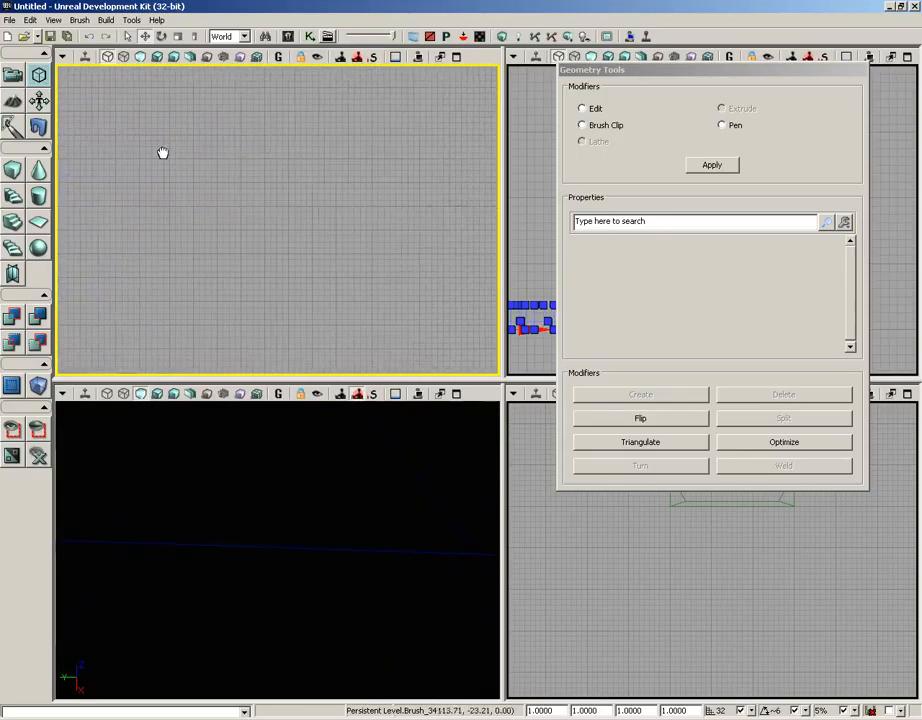
left_click(331, 219)
scroll(262, 277, "up", 7)
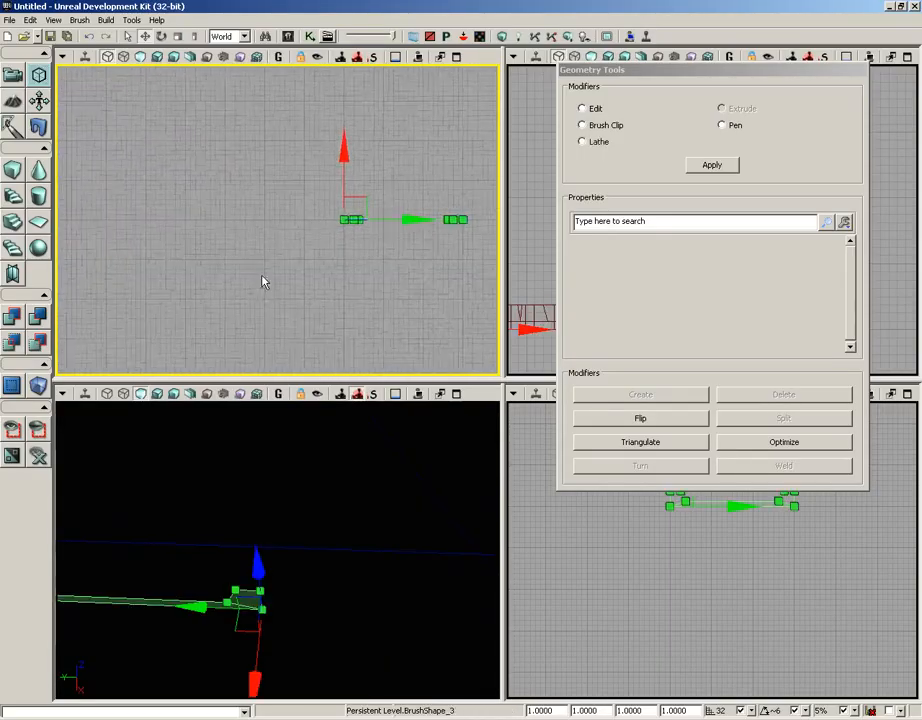
right_click(258, 204)
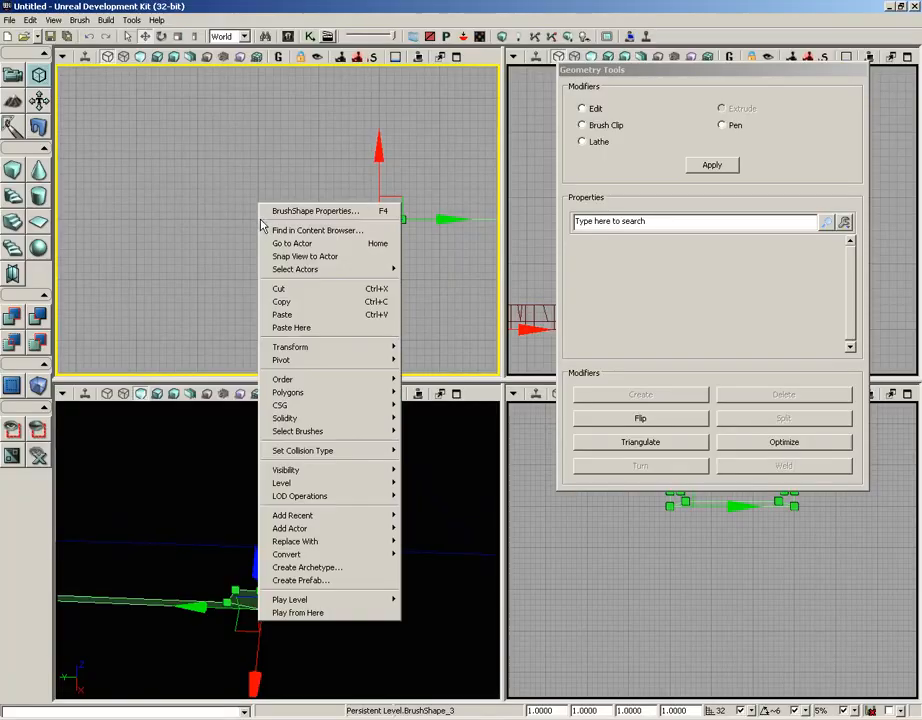
mouse_move(332, 365)
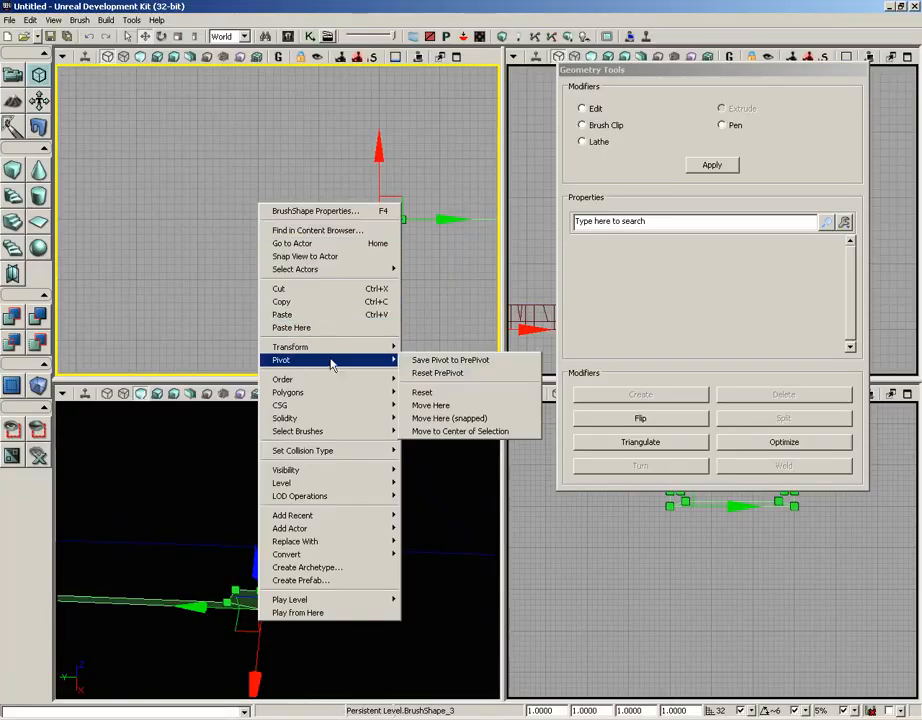
left_click(449, 418)
Step: Lathe the profile shape with Align To Side enabled, using 32 segments out of 32 total
left_click(597, 144)
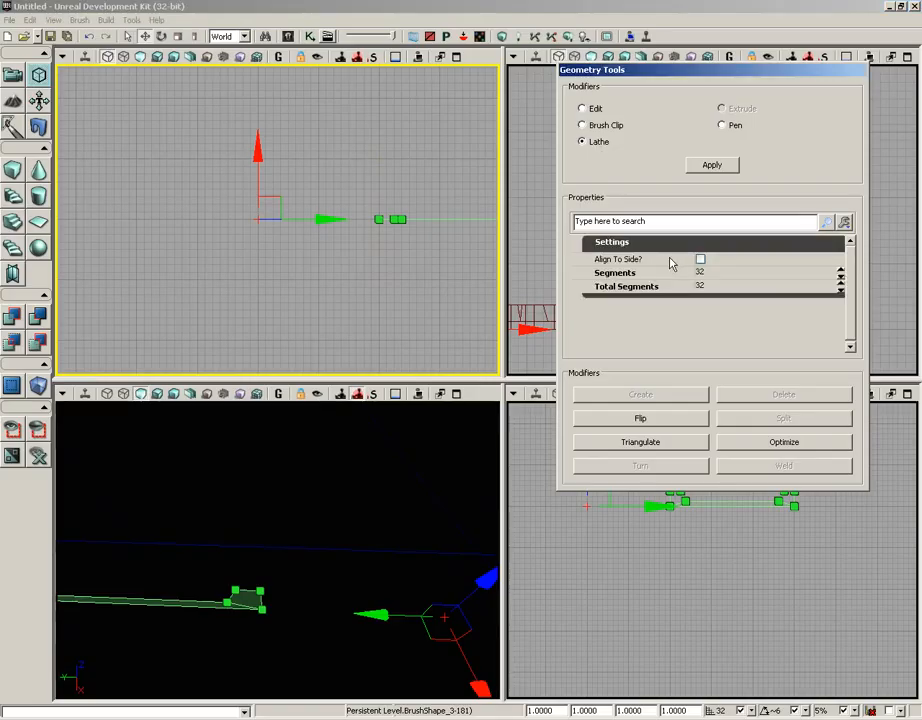
left_click(700, 260)
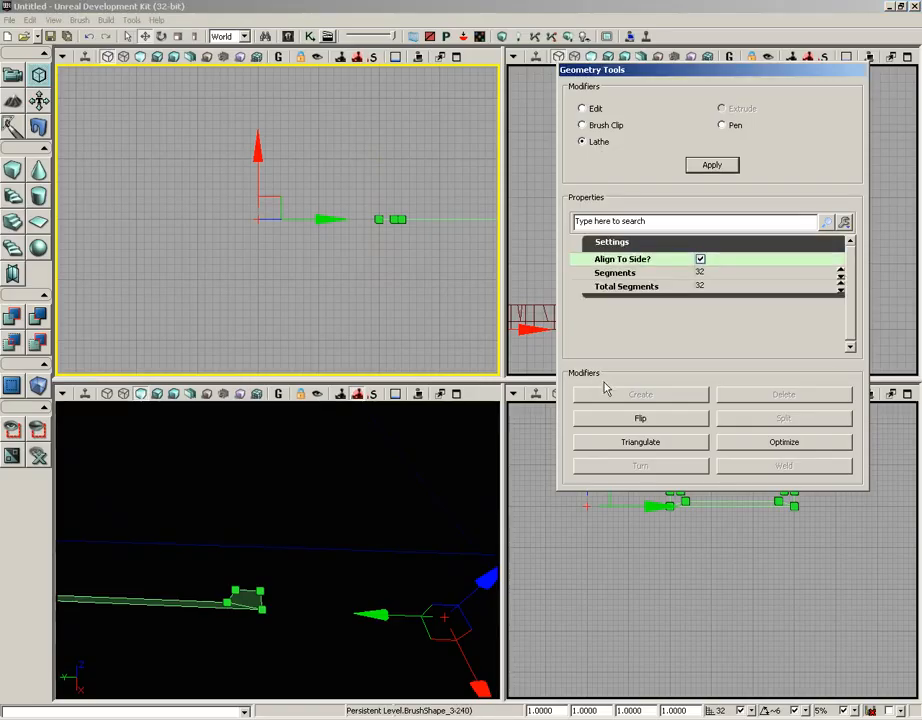
left_click(712, 166)
Step: Inspect the side-aligned ring's flat edges, and move the ring builder brush beside the previously added ring
left_click_drag(289, 303, 298, 113)
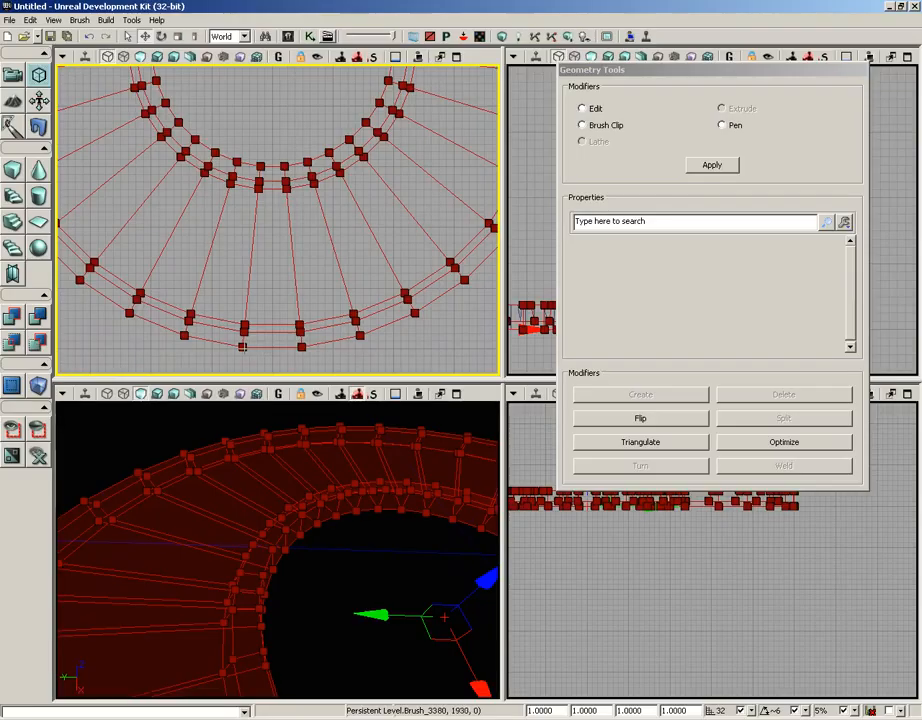
left_click_drag(338, 213, 352, 270)
scroll(377, 263, "down", 5)
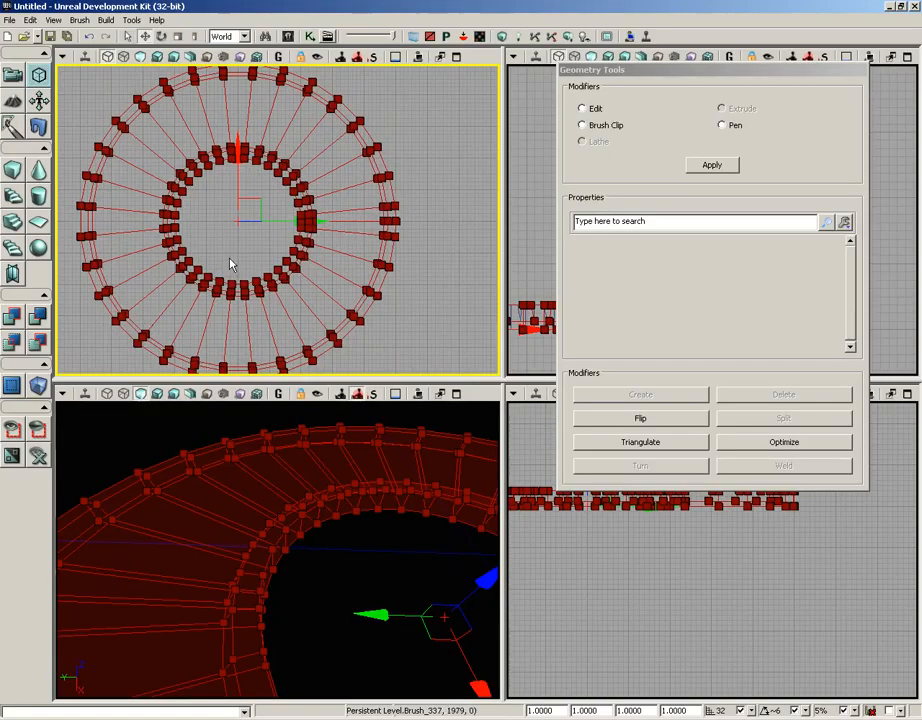
mouse_move(230, 263)
left_mouse_down()
mouse_move(263, 329)
mouse_move(284, 284)
left_mouse_up()
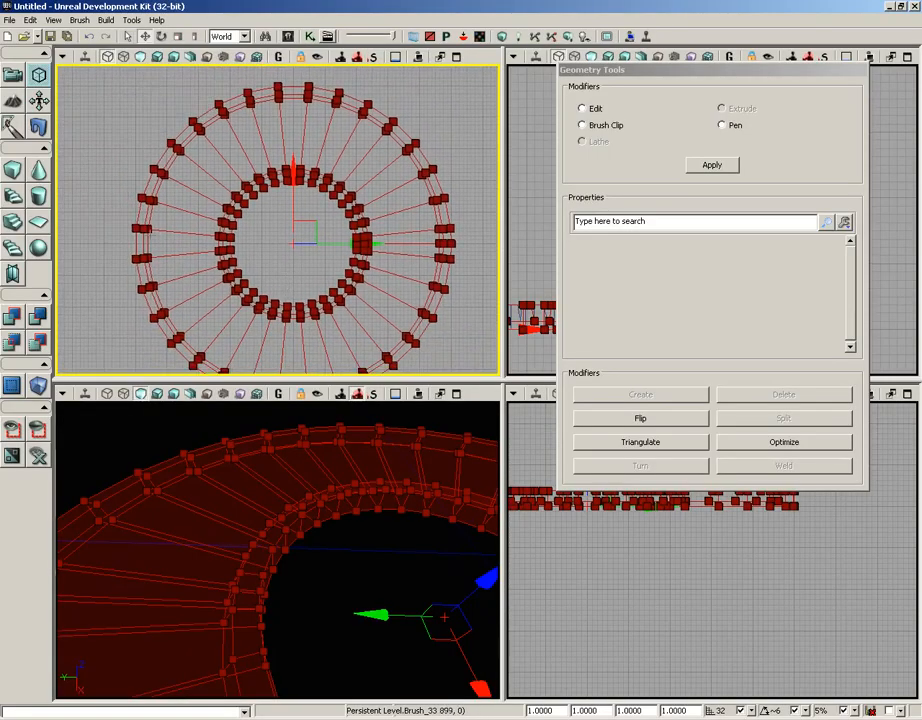
mouse_move(253, 237)
left_mouse_down()
mouse_move(300, 206)
mouse_move(418, 171)
mouse_move(228, 168)
mouse_move(282, 196)
mouse_move(426, 171)
mouse_move(397, 180)
mouse_move(356, 173)
left_mouse_up()
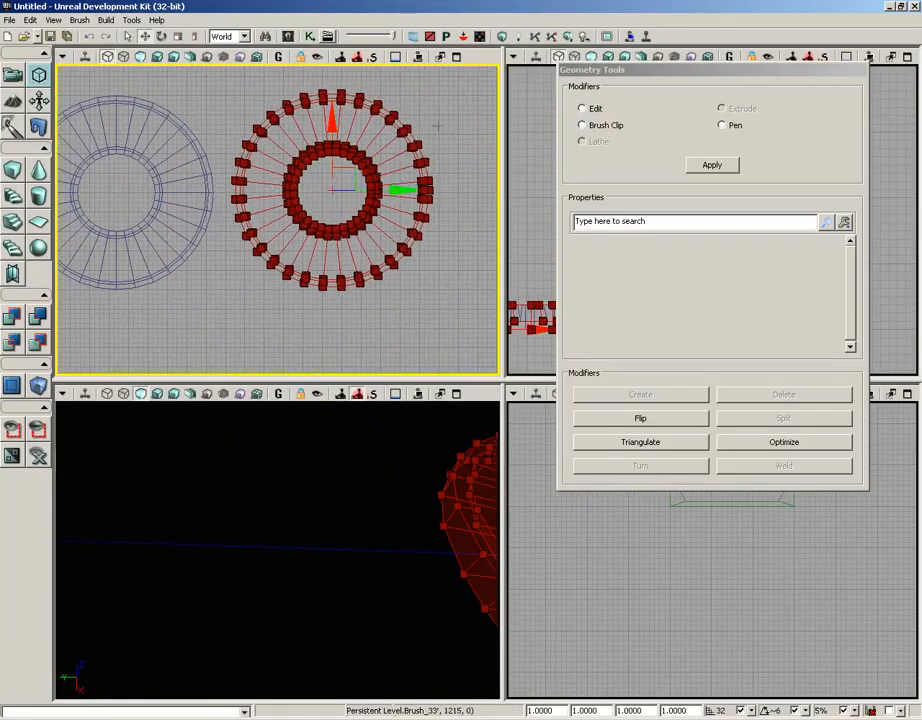
Step: Compare the added ring's outer edge with the side-aligned ring's in an enlarged top view, keeping the Geometry Tools window clear of them
left_click(457, 58)
left_click_drag(736, 72, 920, 296)
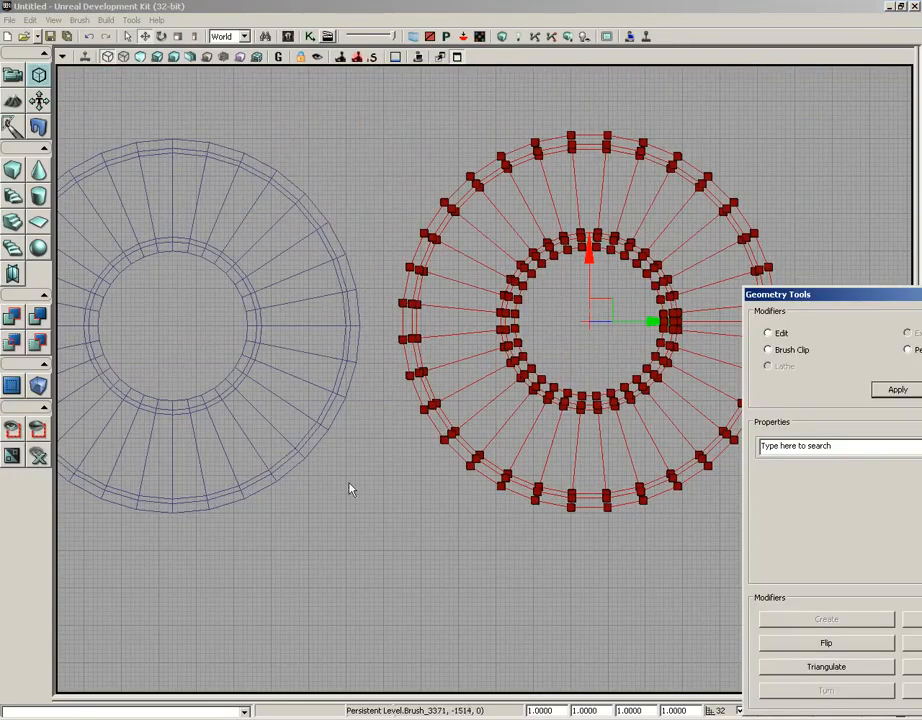
left_click_drag(257, 535, 322, 501)
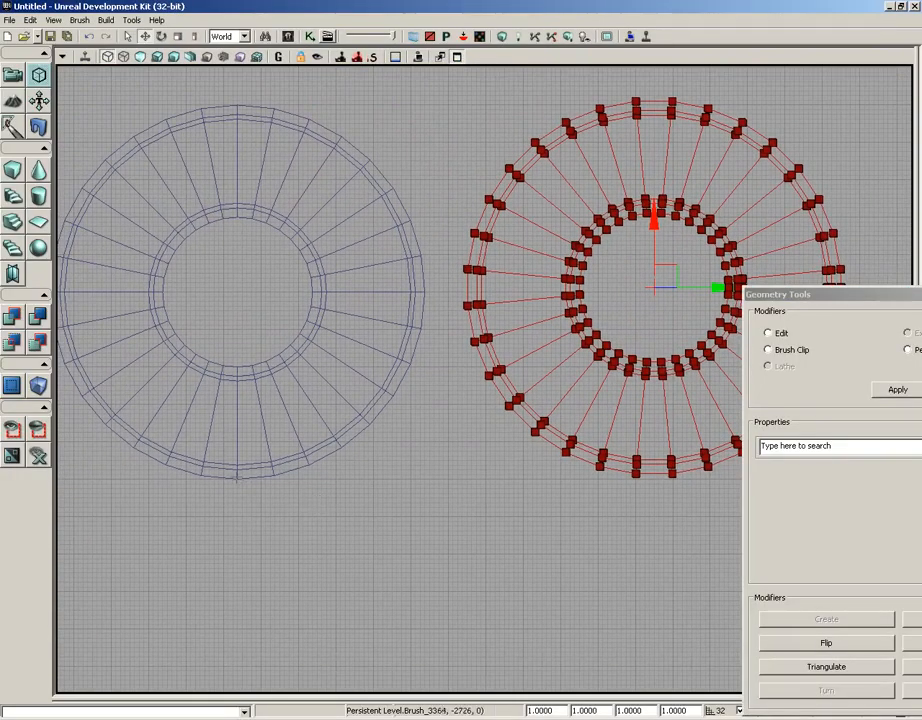
left_click(237, 478)
scroll(239, 502, "up", 4)
left_click_drag(226, 511, 656, 264)
scroll(416, 406, "down", 4)
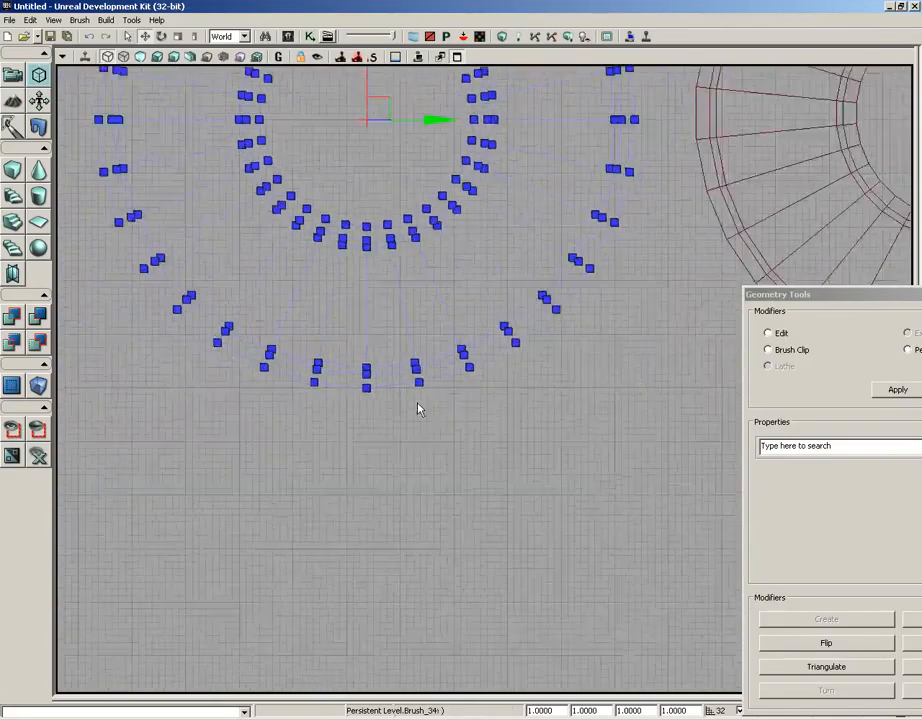
left_click_drag(427, 468, 141, 501)
left_click_drag(487, 465, 412, 481)
left_click(451, 441)
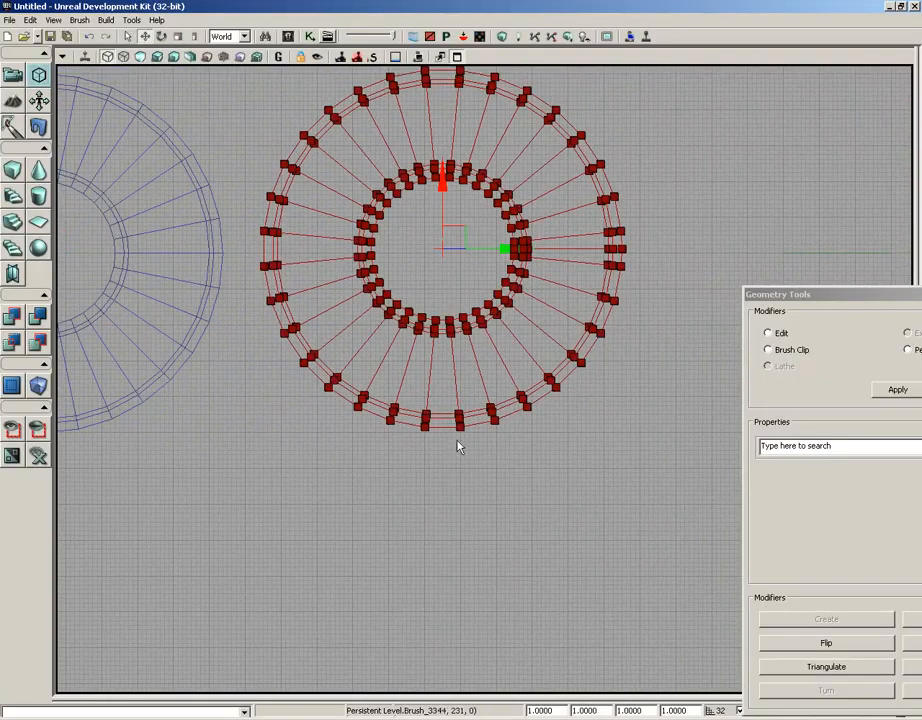
left_click_drag(777, 296, 565, 92)
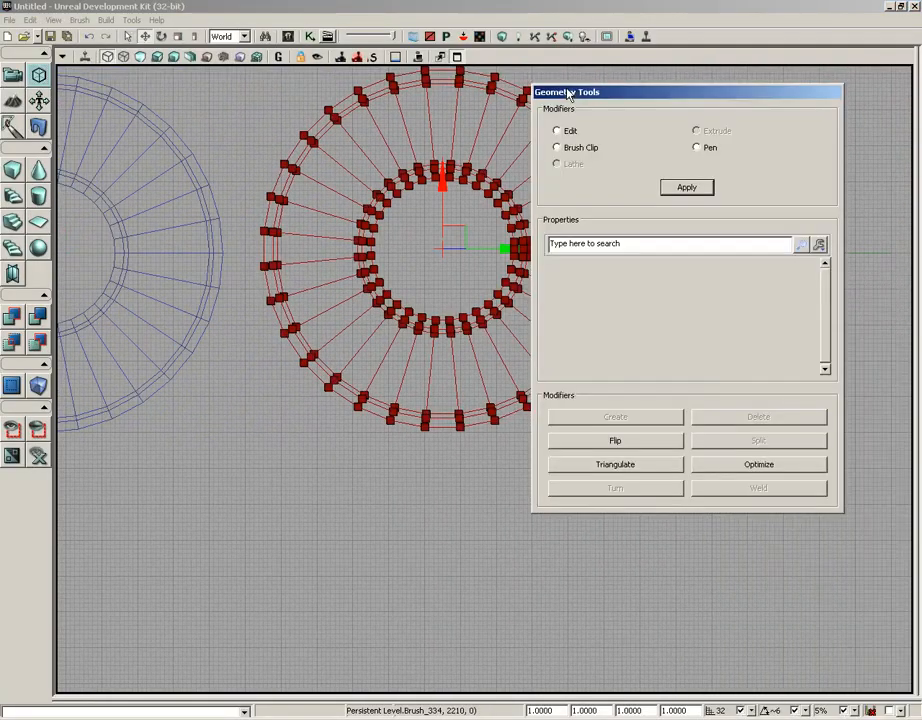